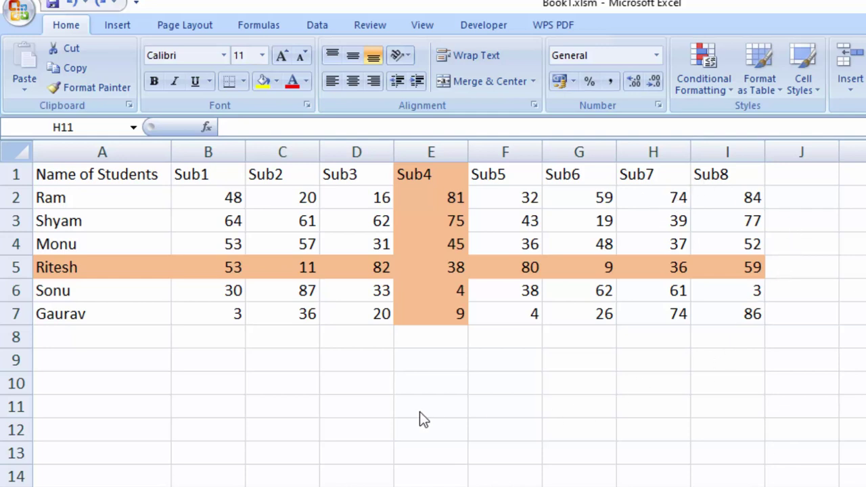
Show the Book1 highlight by selecting row 7, cell G10, column C, row 2 and column G
{"action": "left_click", "coordinate": [13, 314]}
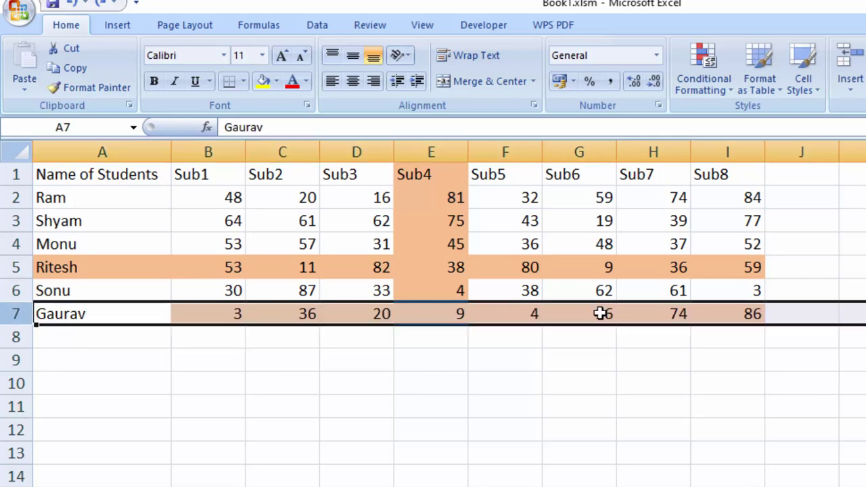
{"action": "left_click", "coordinate": [554, 378]}
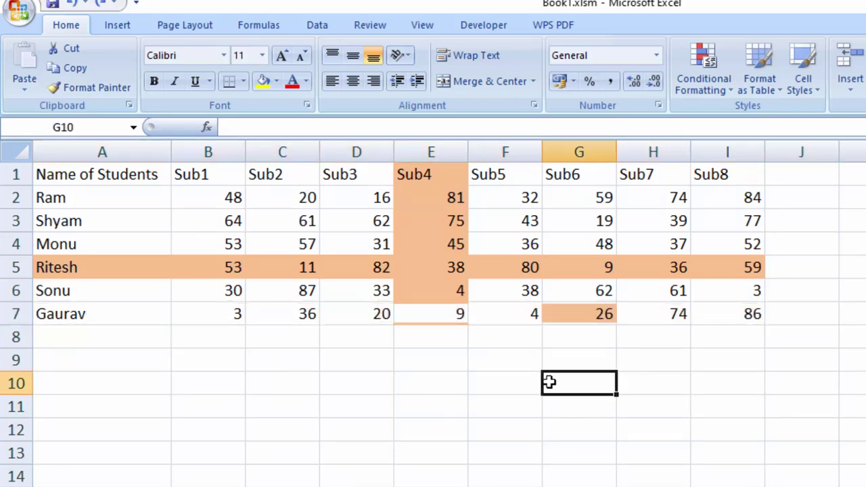
{"action": "left_click", "coordinate": [258, 152]}
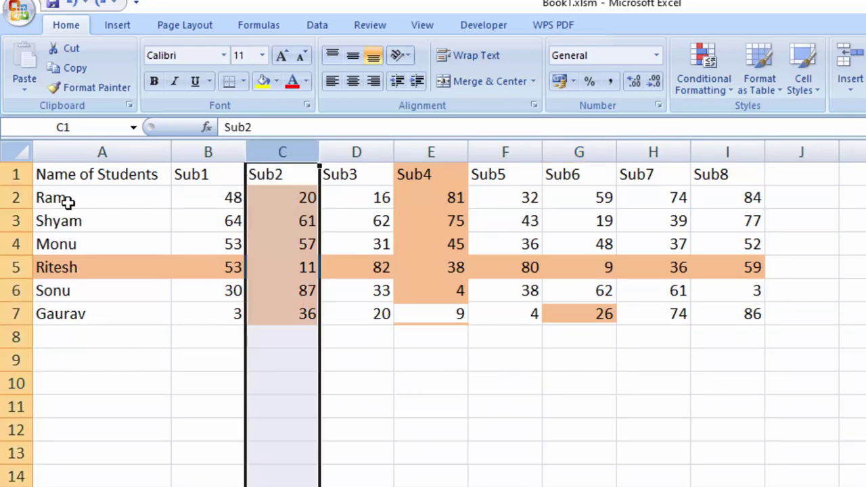
{"action": "left_click", "coordinate": [17, 198]}
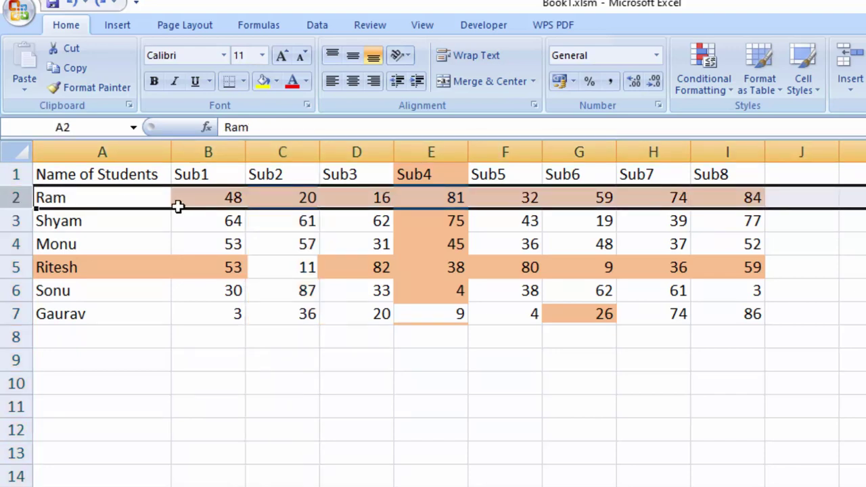
{"action": "left_click", "coordinate": [560, 149]}
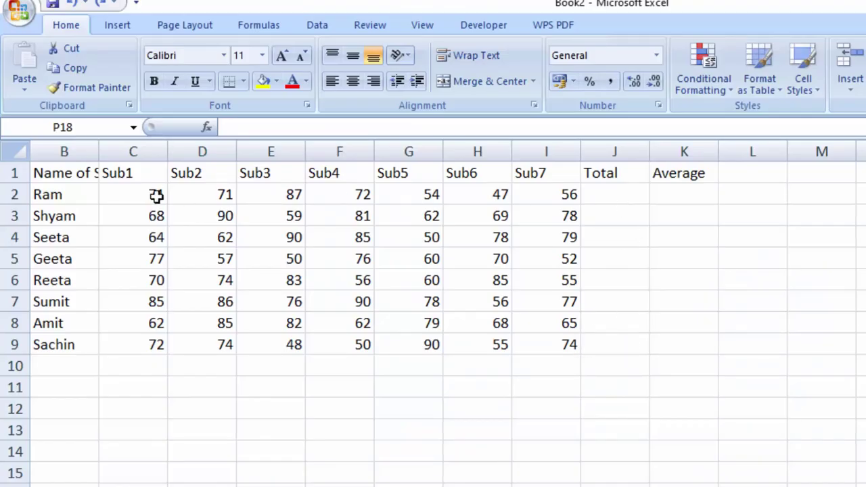
Autofit the names column, enter =SUM(C2:I2) in J2 and fill it down for every student
{"action": "double_click", "coordinate": [99, 152]}
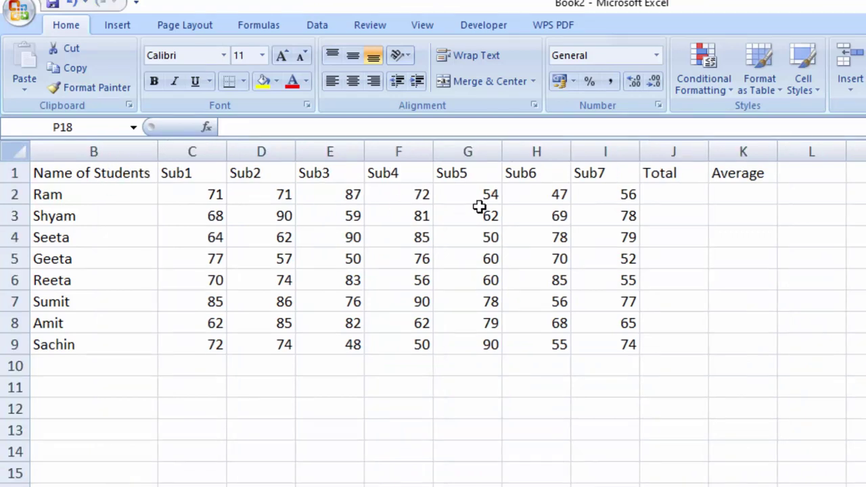
{"action": "left_click", "coordinate": [696, 201]}
{"action": "type", "text": "=s"}
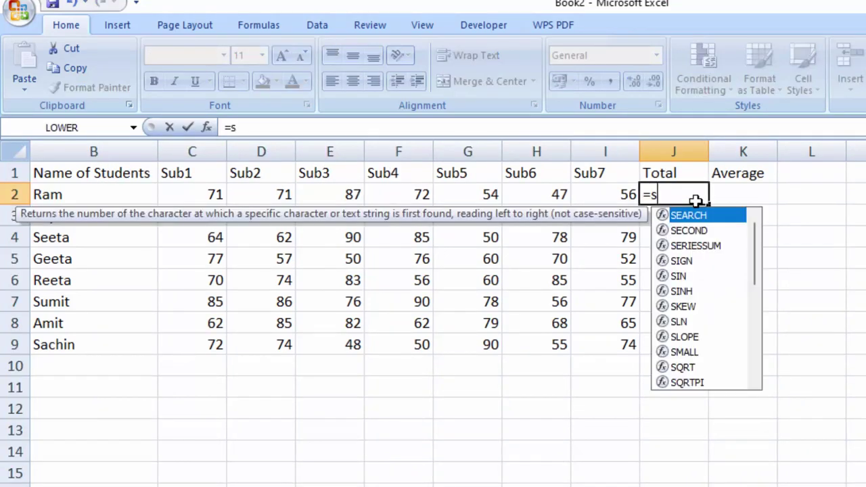
{"action": "type", "text": "um"}
{"action": "key", "text": "Tab"}
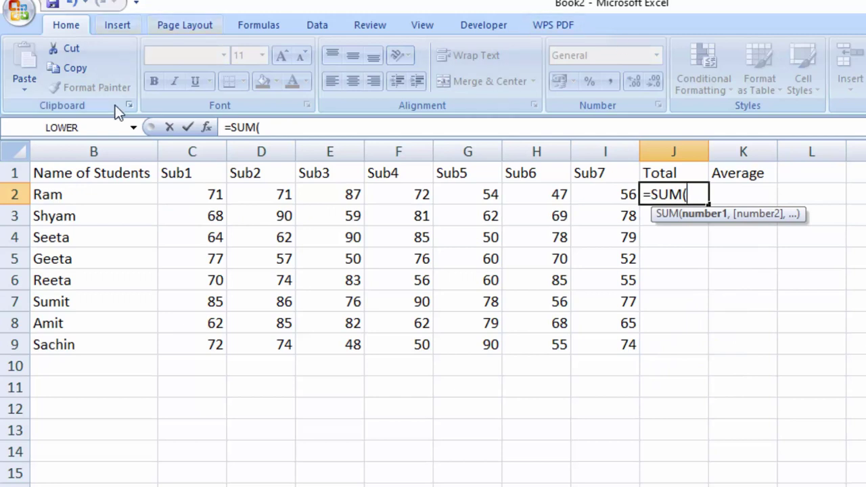
{"action": "left_click", "coordinate": [216, 191]}
{"action": "left_click_drag", "start_coordinate": [220, 190], "coordinate": [585, 189]}
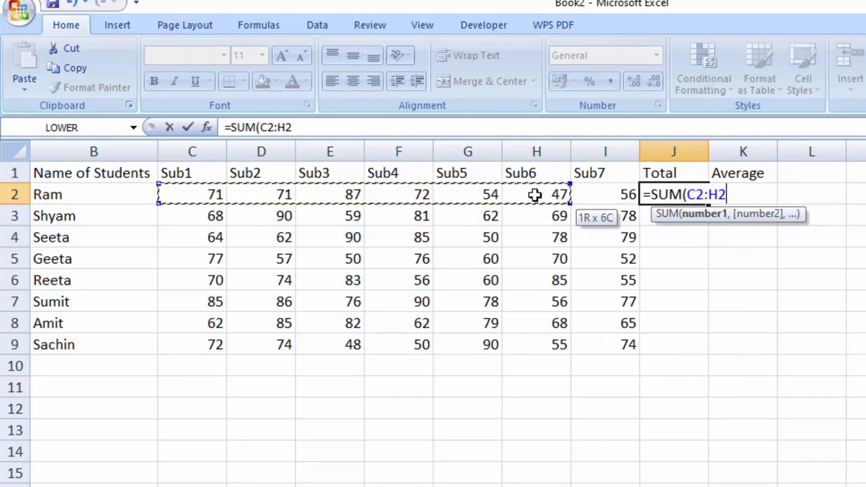
{"action": "type", "text": ")"}
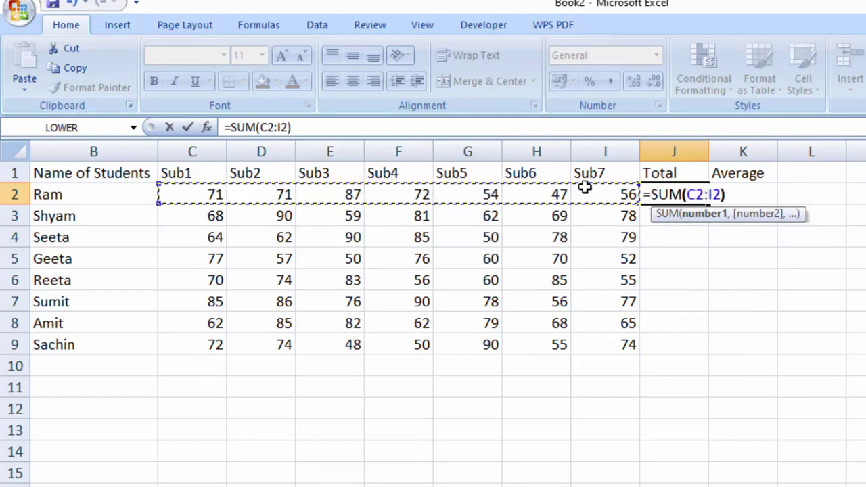
{"action": "key", "text": "Return"}
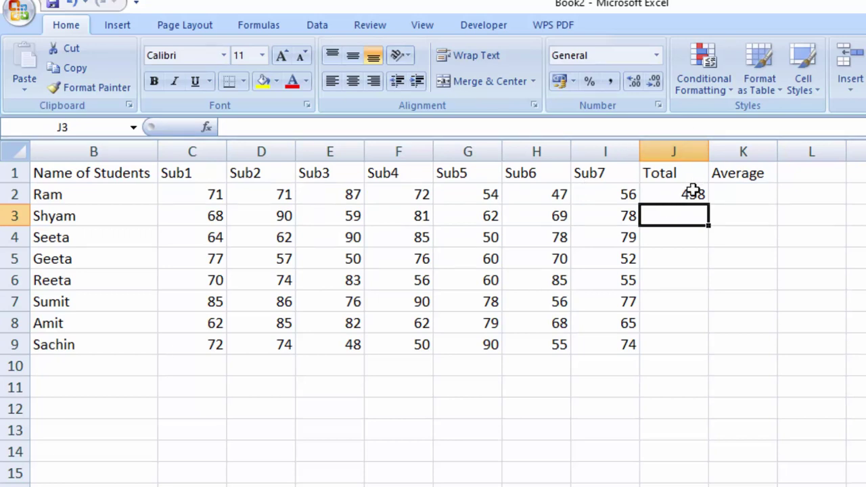
{"action": "left_click", "coordinate": [694, 190]}
{"action": "double_click", "coordinate": [708, 203]}
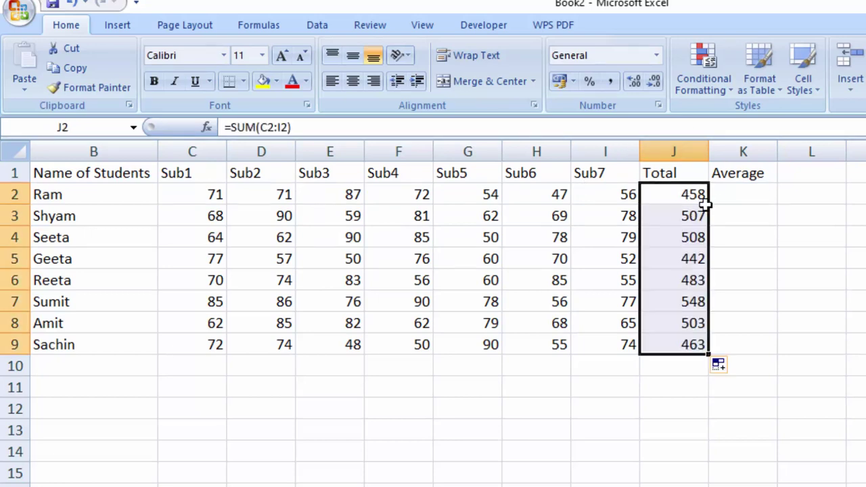
Enter =AVERAGE(C2:I2) in K2 and fill it down for every student
{"action": "left_click", "coordinate": [751, 195]}
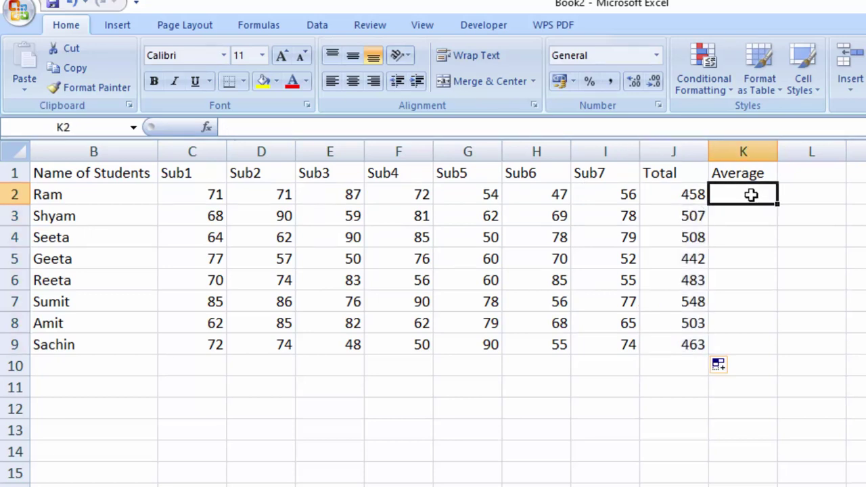
{"action": "type", "text": "=avera"}
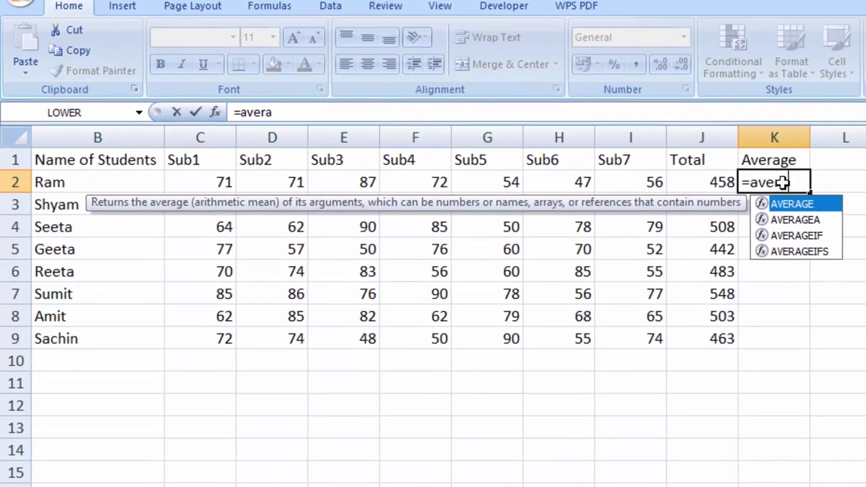
{"action": "key", "text": "Tab"}
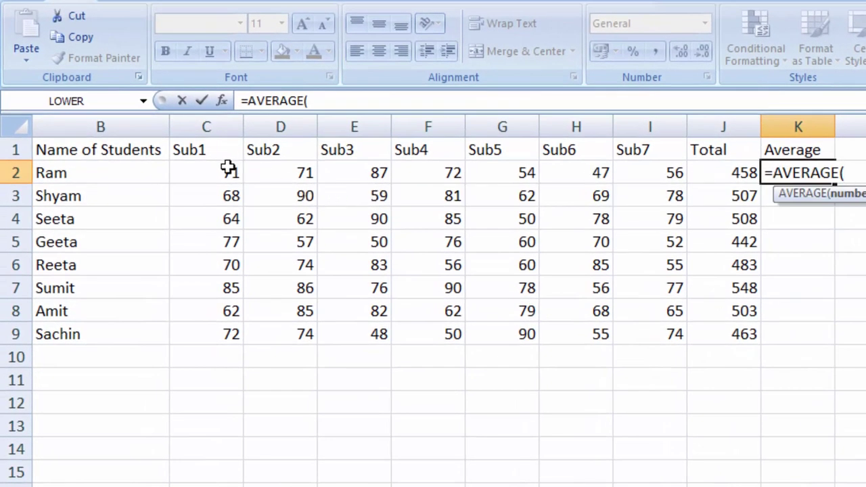
{"action": "left_click_drag", "start_coordinate": [229, 169], "coordinate": [641, 171]}
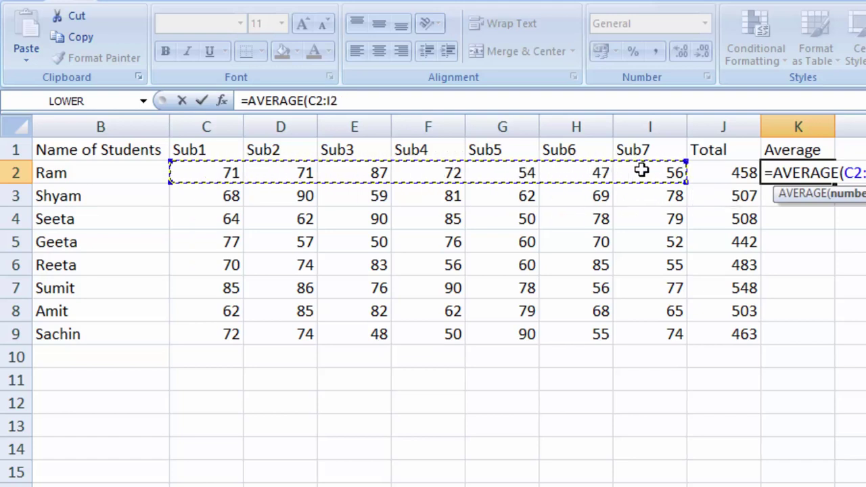
{"action": "key", "text": "Return"}
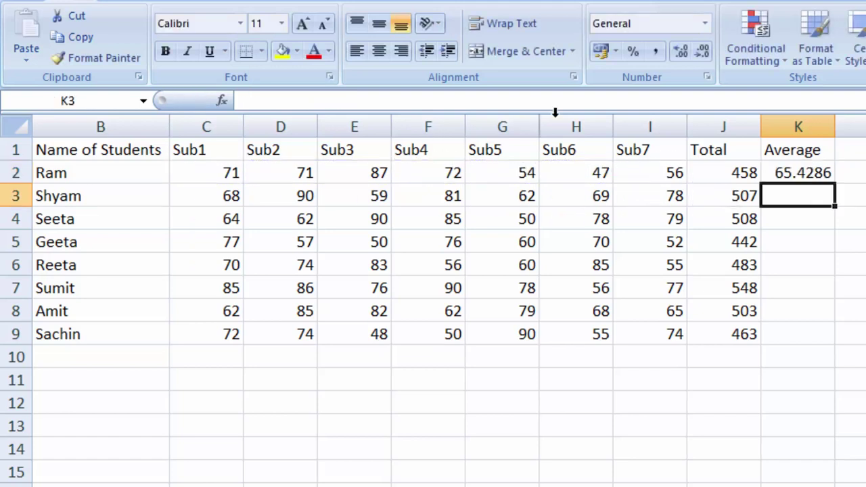
{"action": "left_click", "coordinate": [800, 178]}
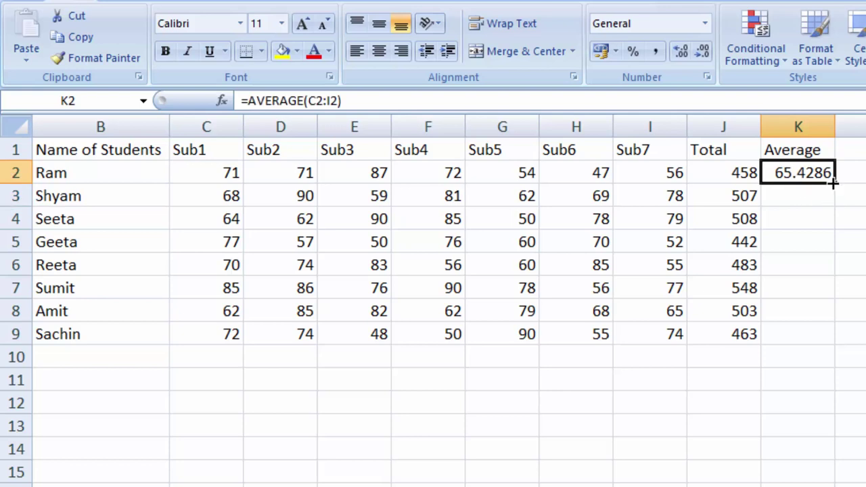
{"action": "double_click", "coordinate": [834, 181]}
{"action": "left_click", "coordinate": [542, 300]}
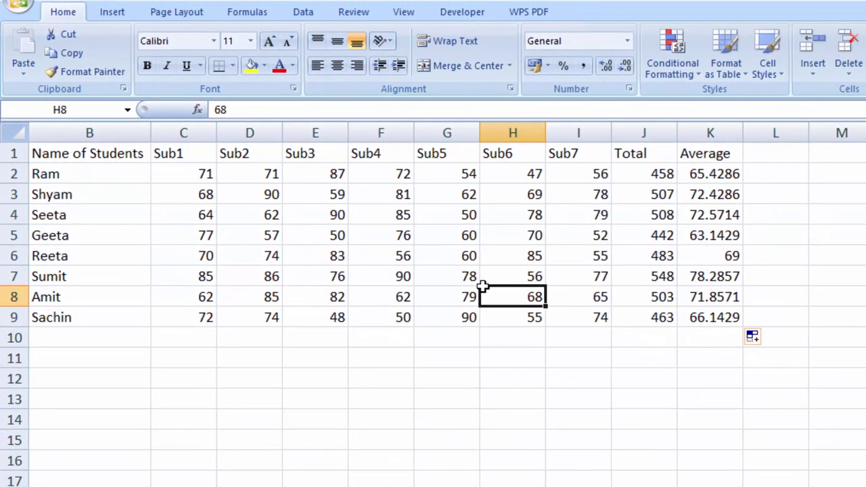
Select the whole marks table with Ctrl+A and open Home > Conditional Formatting
{"action": "key", "text": "ctrl+a"}
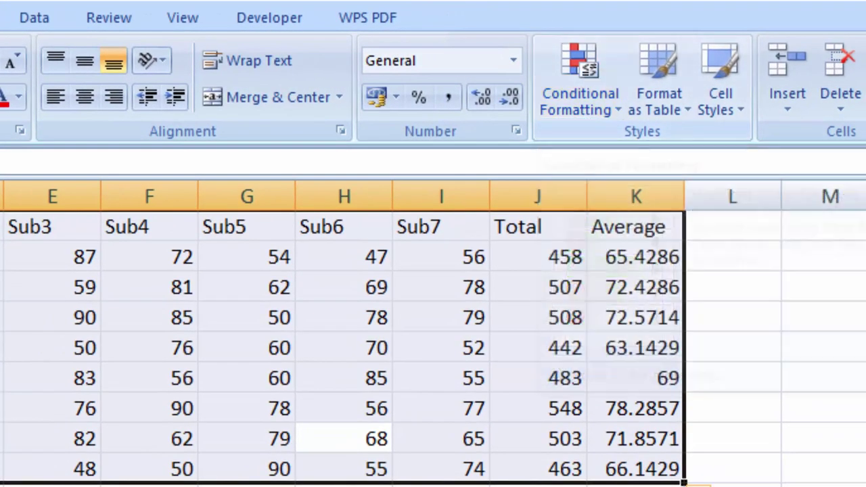
{"action": "key", "text": "alt+F11"}
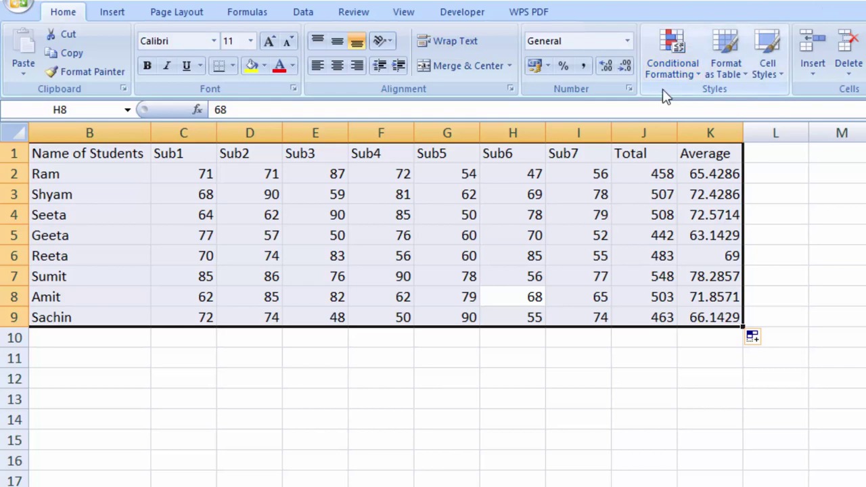
{"action": "left_click", "coordinate": [666, 78]}
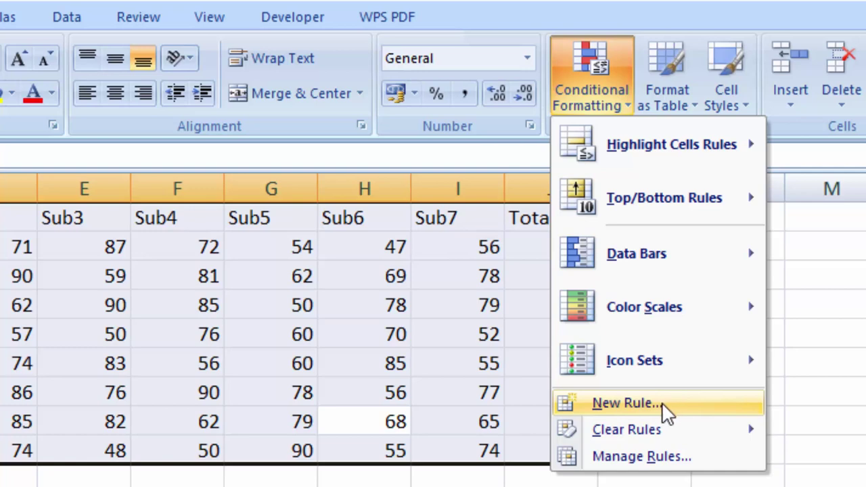
Create a New Rule of type 'Use a formula to determine which cells to format'
{"action": "left_click", "coordinate": [664, 406]}
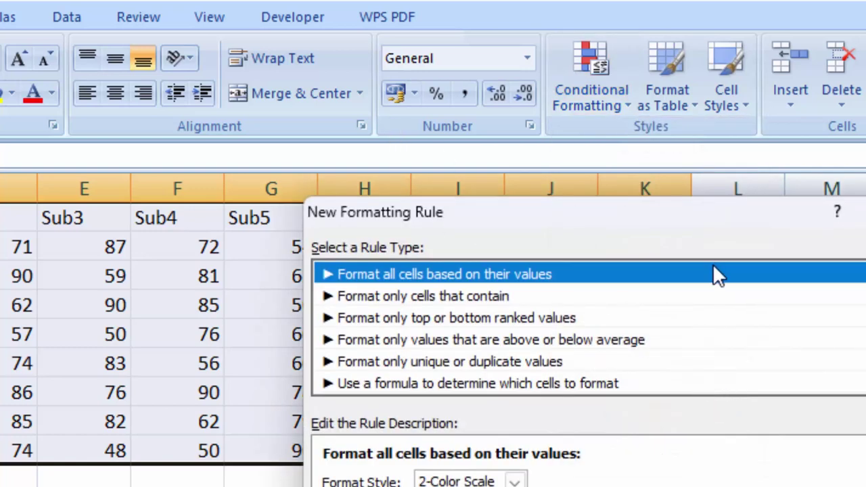
{"action": "left_click_drag", "start_coordinate": [623, 224], "coordinate": [362, 72]}
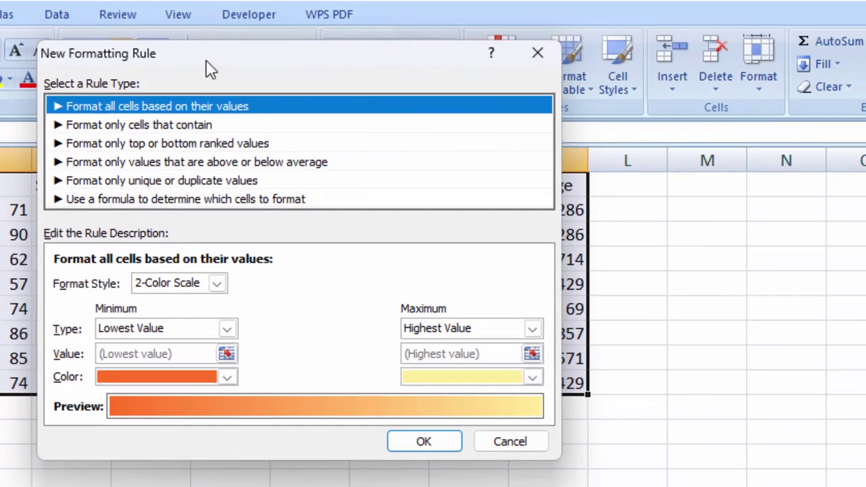
{"action": "mouse_move", "coordinate": [211, 70]}
{"action": "left_mouse_down"}
{"action": "mouse_move", "coordinate": [437, 311]}
{"action": "mouse_move", "coordinate": [418, 441]}
{"action": "mouse_move", "coordinate": [233, 72]}
{"action": "mouse_move", "coordinate": [220, 67]}
{"action": "left_mouse_up"}
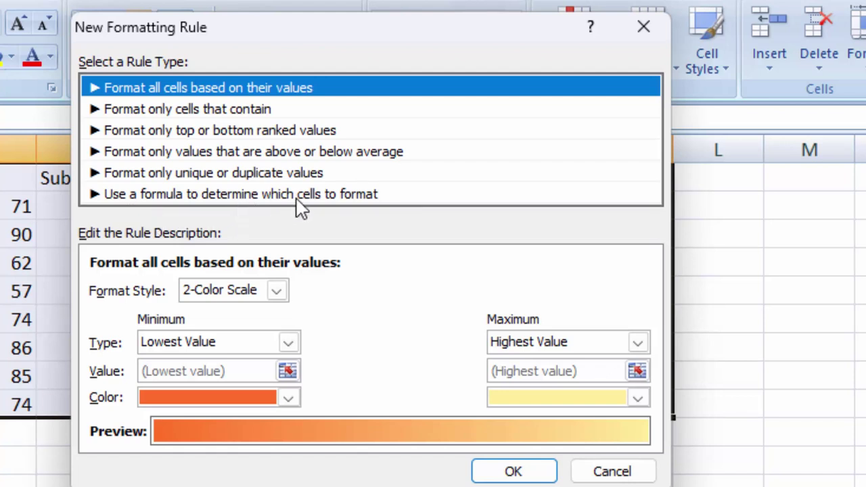
{"action": "left_click", "coordinate": [317, 196]}
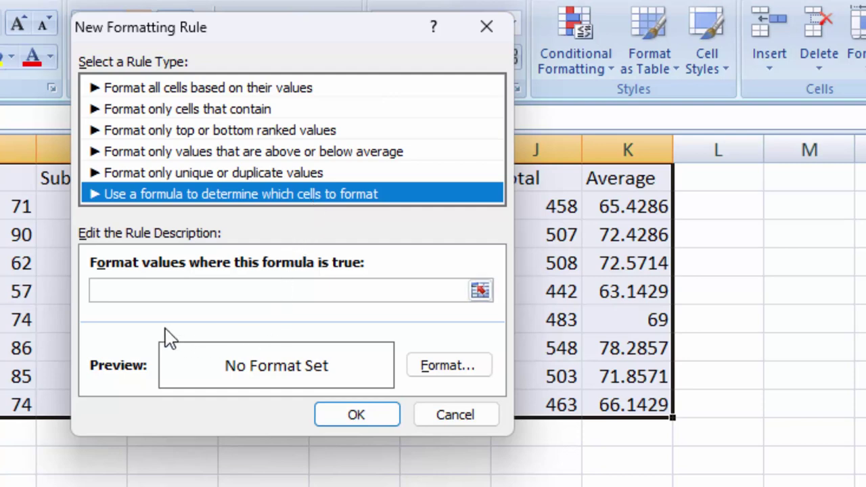
Type =OR(CELL("col")=COLUMN into the rule's formula box, fixing a typo
{"action": "left_click", "coordinate": [158, 294]}
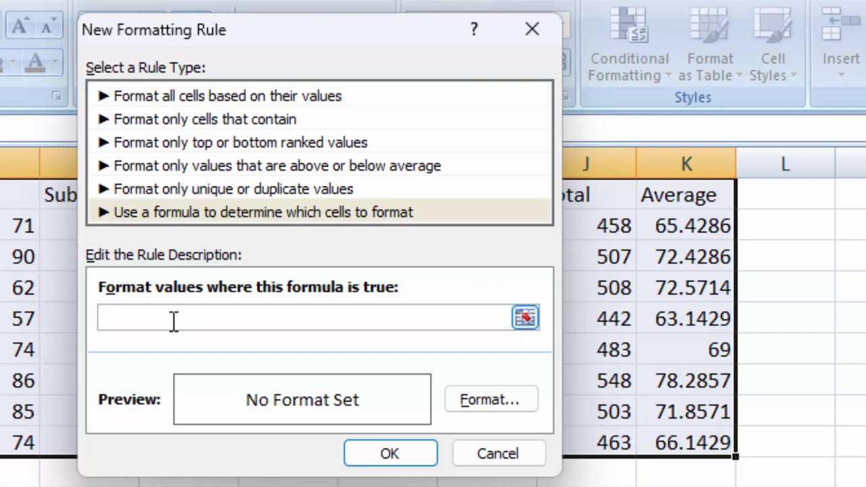
{"action": "type", "text": "="}
{"action": "type", "text": "OR"}
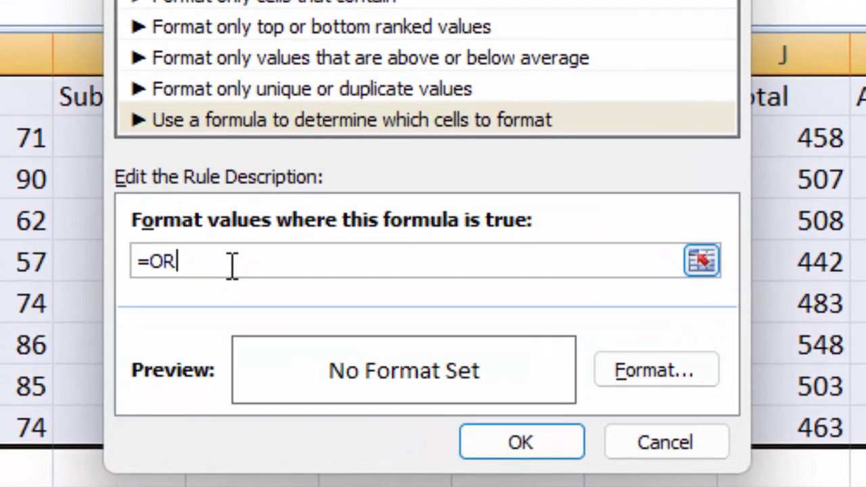
{"action": "type", "text": "("}
{"action": "type", "text": "CELL(\"c"}
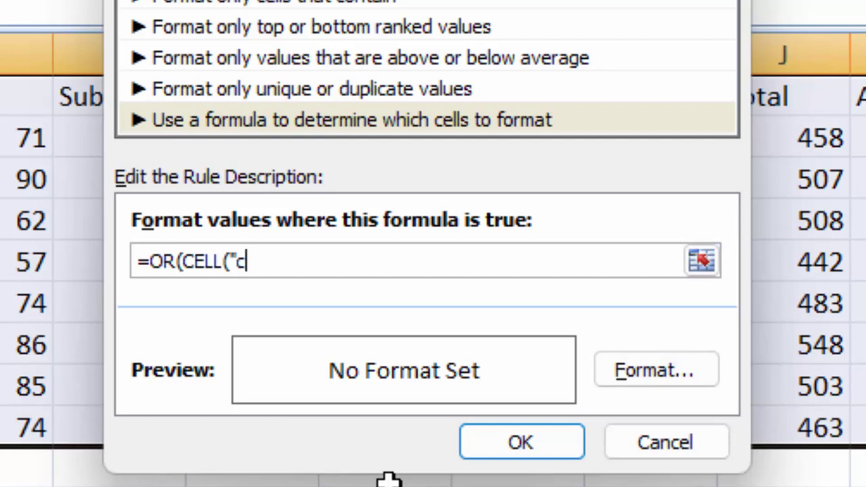
{"action": "type", "text": "ol"}
{"action": "type", "text": "\""}
{"action": "type", "text": ")"}
{"action": "type", "text": "="}
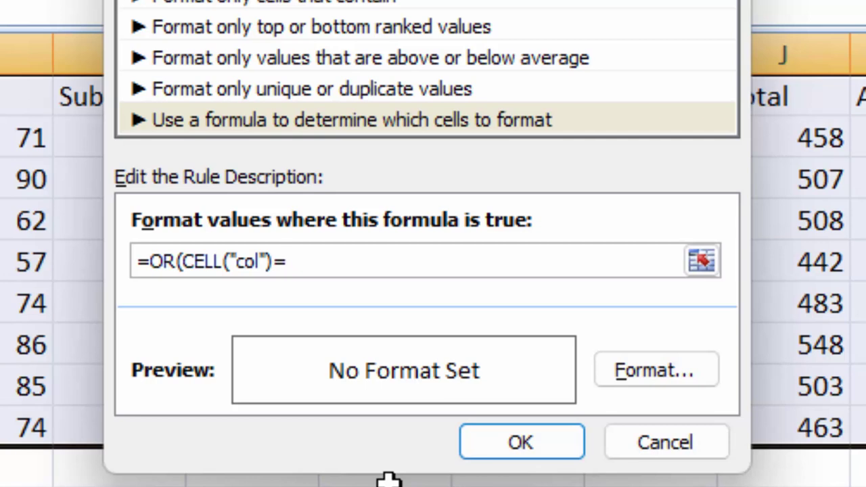
{"action": "type", "text": "CO"}
{"action": "type", "text": "LI"}
{"action": "key", "text": "BackSpace"}
{"action": "type", "text": "UMN"}
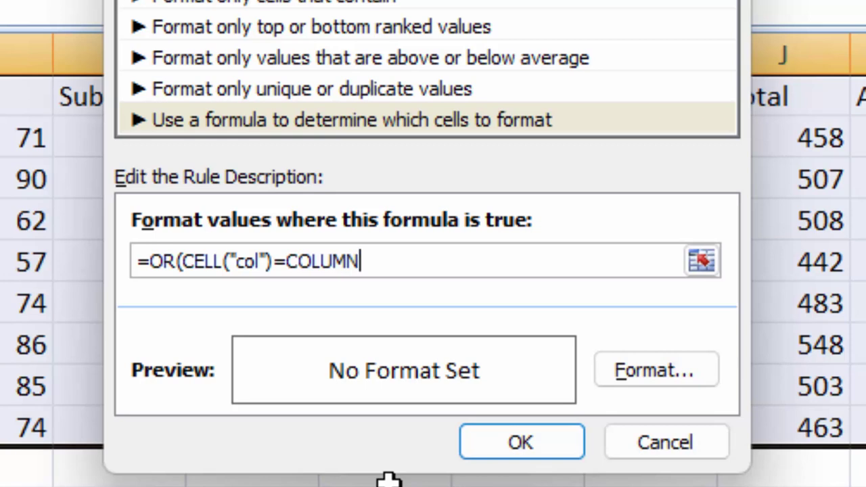
Finish the formula as =OR(CELL("col")=COLUMN(),CELL("row")=ROW())
{"action": "type", "text": "("}
{"action": "type", "text": ")"}
{"action": "type", "text": ","}
{"action": "type", "text": "CE"}
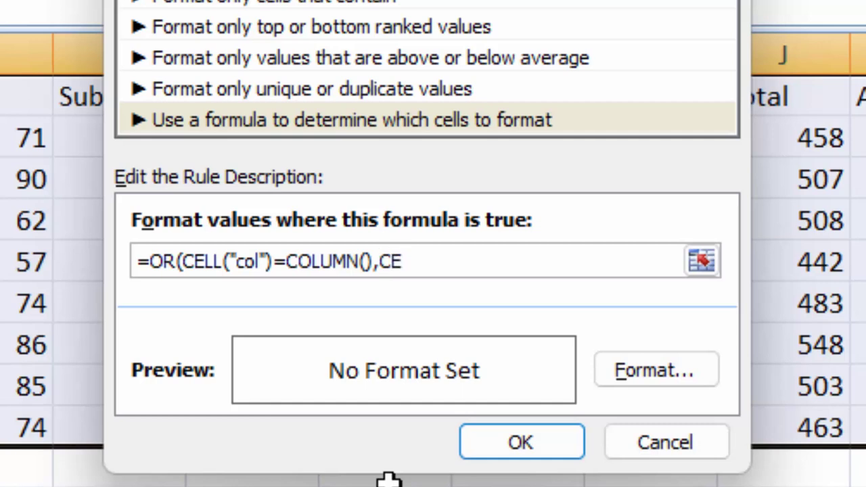
{"action": "type", "text": "LL"}
{"action": "type", "text": "("}
{"action": "type", "text": "\"ro"}
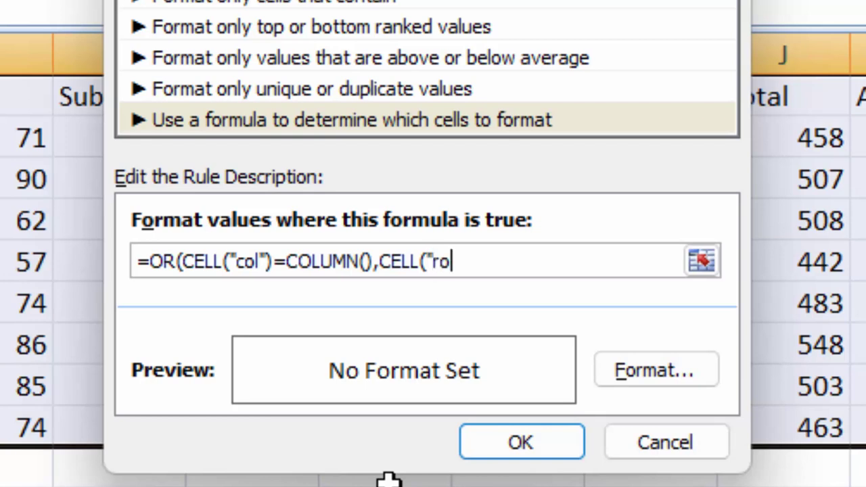
{"action": "type", "text": "w\""}
{"action": "type", "text": ")"}
{"action": "type", "text": "="}
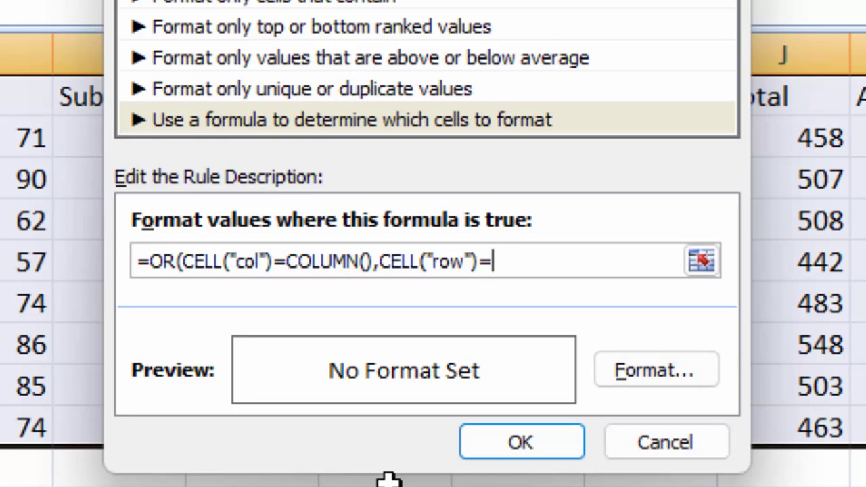
{"action": "type", "text": "R"}
{"action": "type", "text": "OW"}
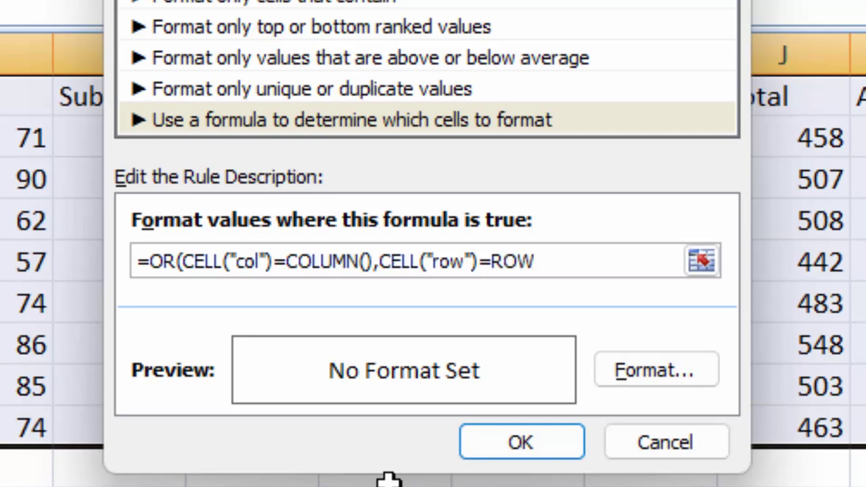
{"action": "type", "text": "("}
{"action": "type", "text": "))"}
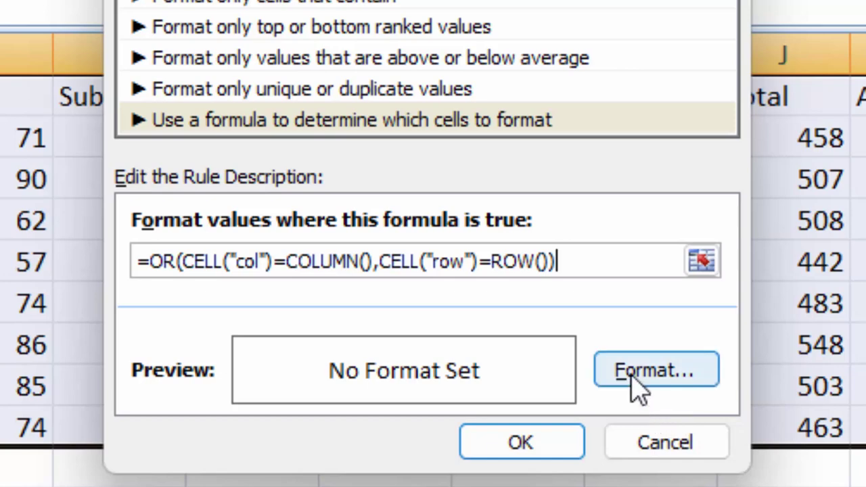
Give the rule a yellow fill and apply it to the marks table
{"action": "left_click", "coordinate": [636, 389]}
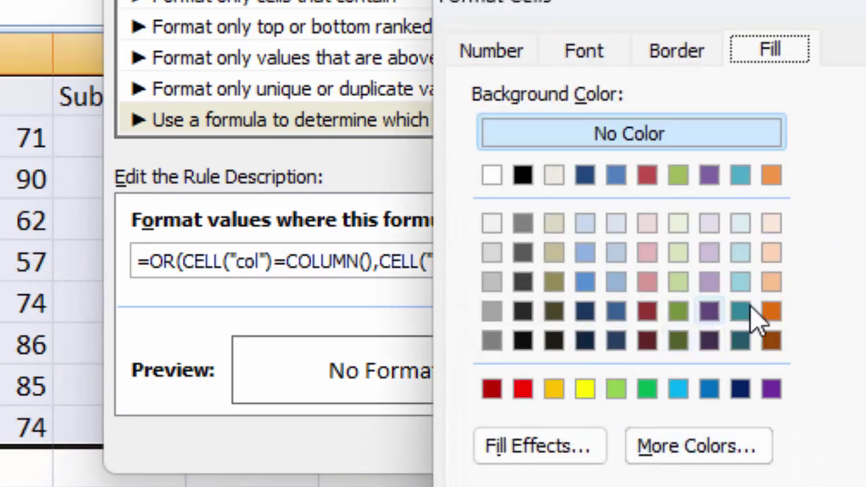
{"action": "left_click", "coordinate": [593, 389]}
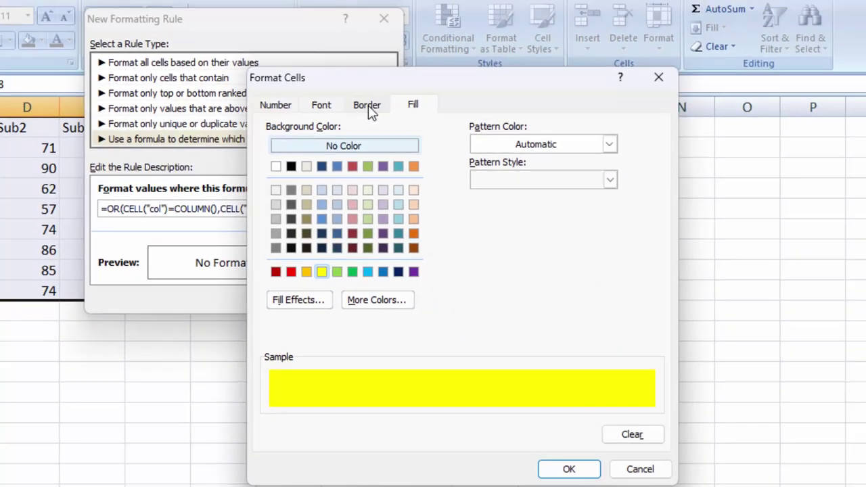
{"action": "left_click", "coordinate": [368, 105]}
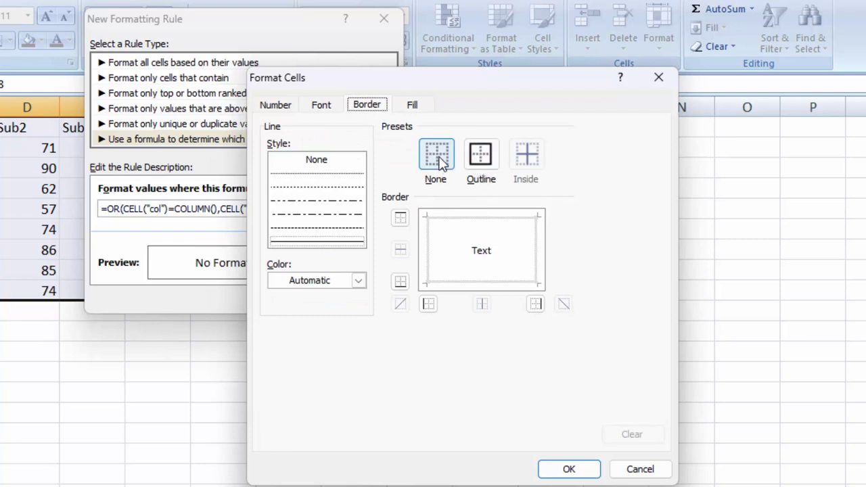
{"action": "left_click", "coordinate": [357, 281]}
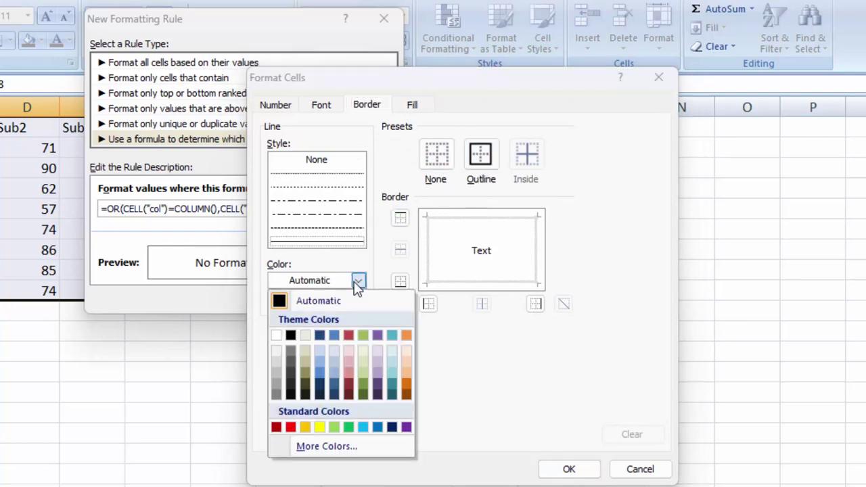
{"action": "left_click", "coordinate": [357, 282]}
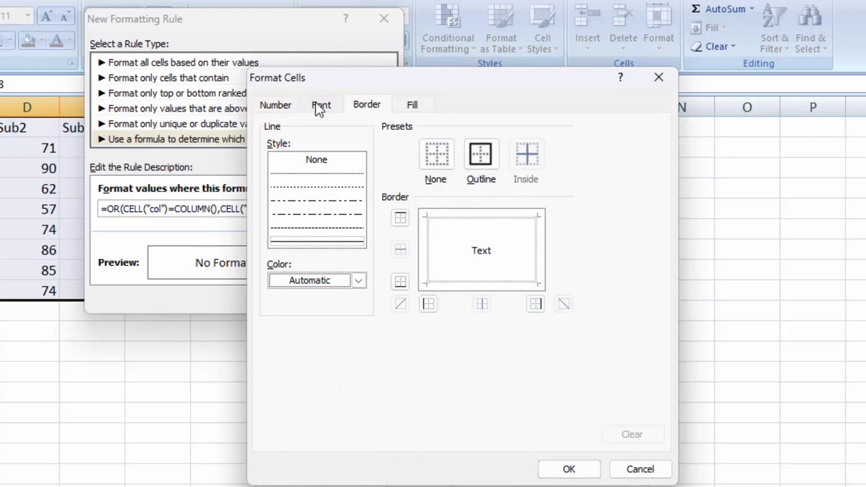
{"action": "left_click", "coordinate": [418, 105]}
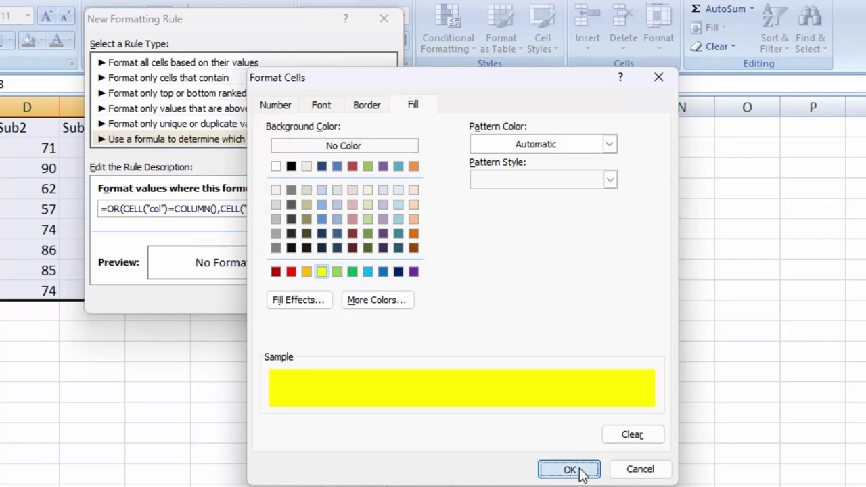
{"action": "left_click", "coordinate": [569, 469]}
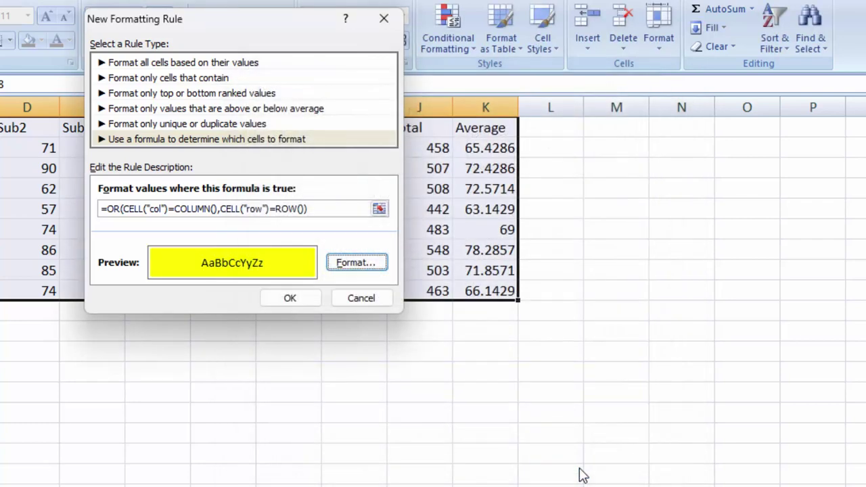
{"action": "left_click", "coordinate": [303, 299]}
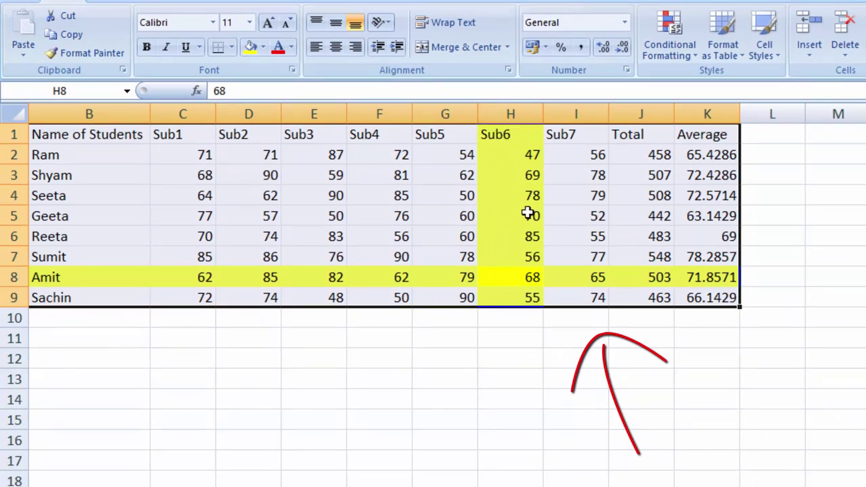
Test the highlight by selecting the Sub3 column, cell E2, cell B4 and row 4
{"action": "left_click", "coordinate": [313, 111]}
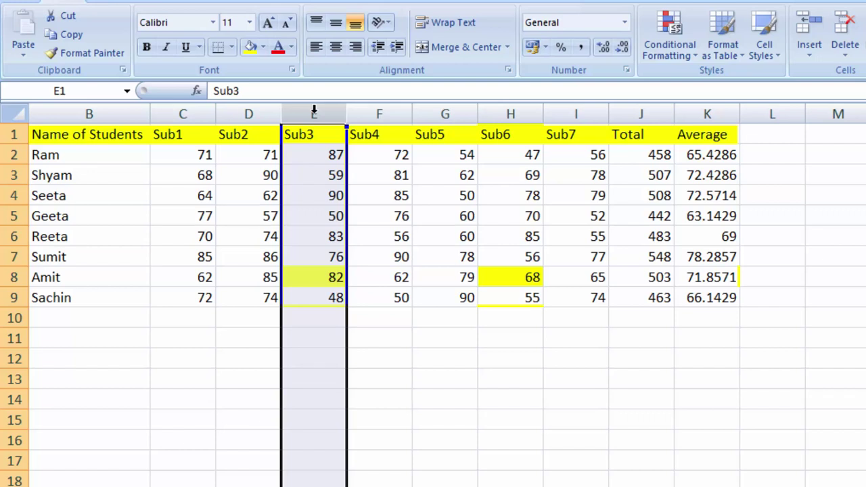
{"action": "left_click", "coordinate": [318, 157]}
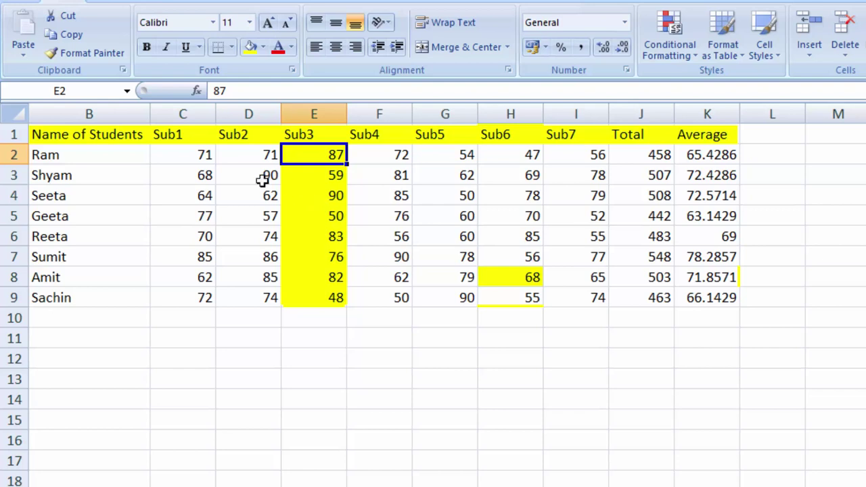
{"action": "left_click", "coordinate": [48, 195]}
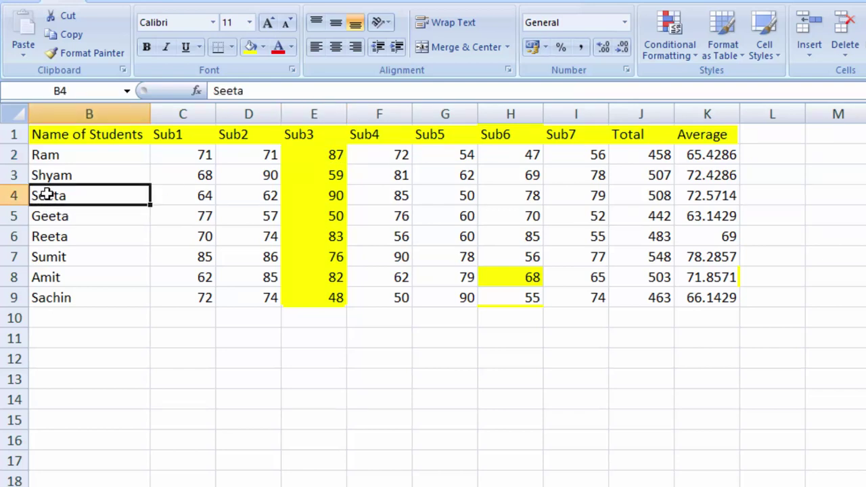
{"action": "left_click", "coordinate": [15, 195]}
{"action": "left_click", "coordinate": [15, 195]}
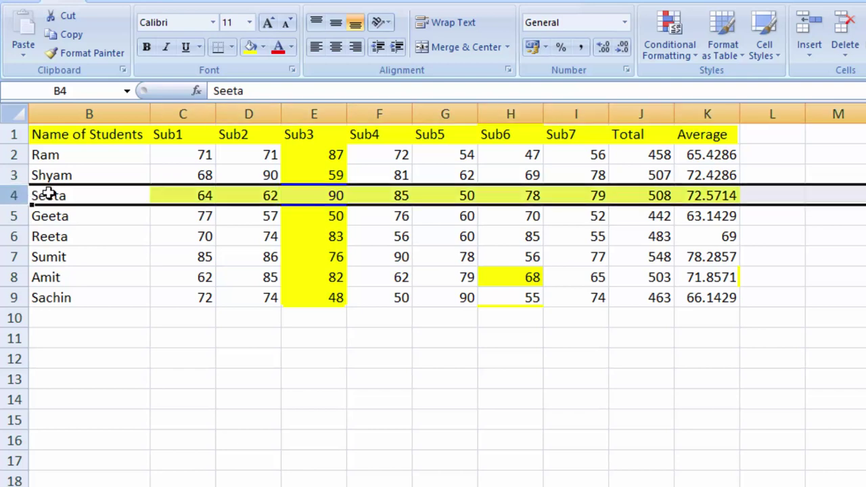
Test further on the Average column, rows 9, 5 and 7, and columns Sub1, Sub6 through Sub4
{"action": "left_click", "coordinate": [710, 112]}
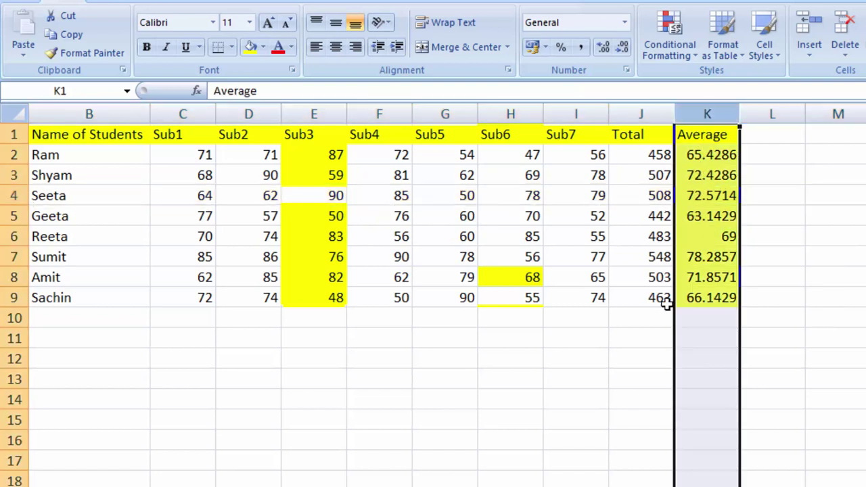
{"action": "left_click", "coordinate": [16, 298]}
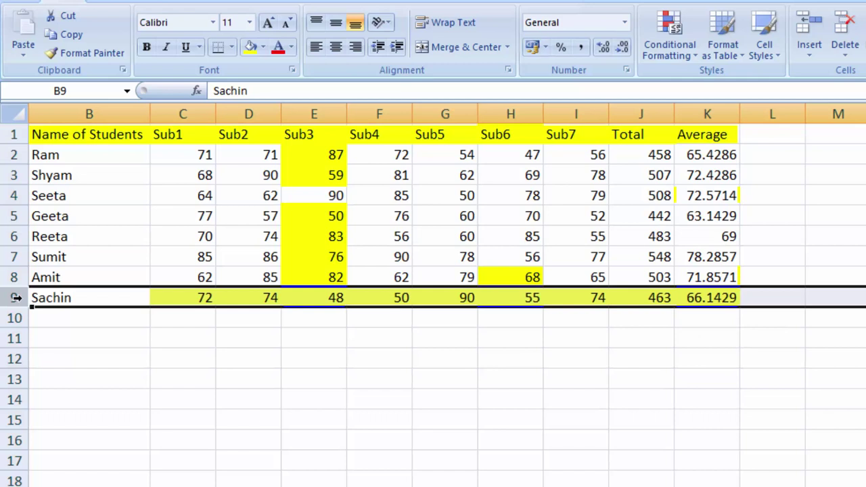
{"action": "left_click", "coordinate": [12, 216]}
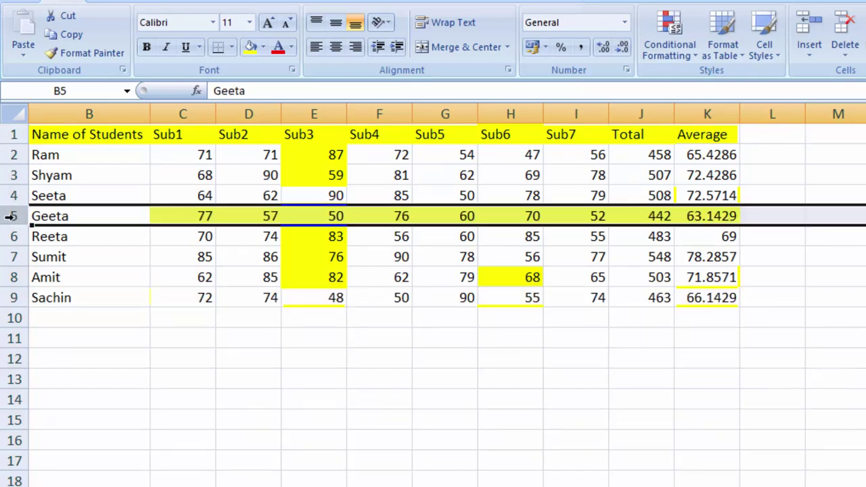
{"action": "left_click", "coordinate": [11, 257]}
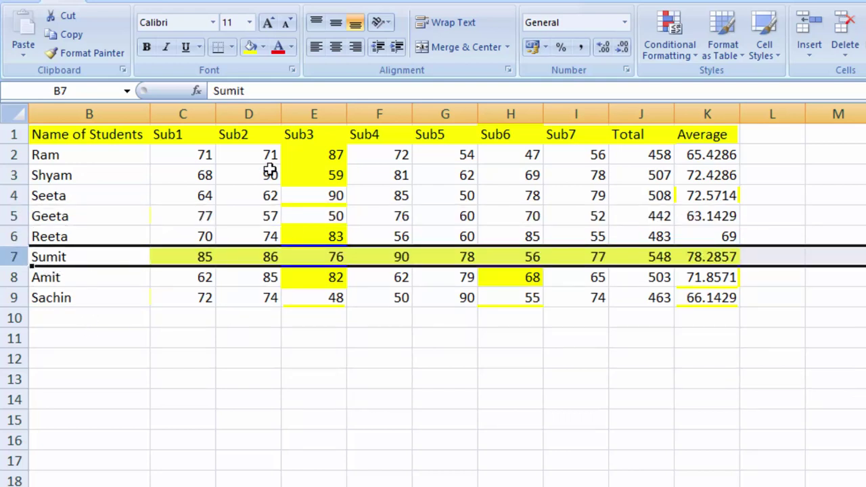
{"action": "left_click", "coordinate": [180, 113]}
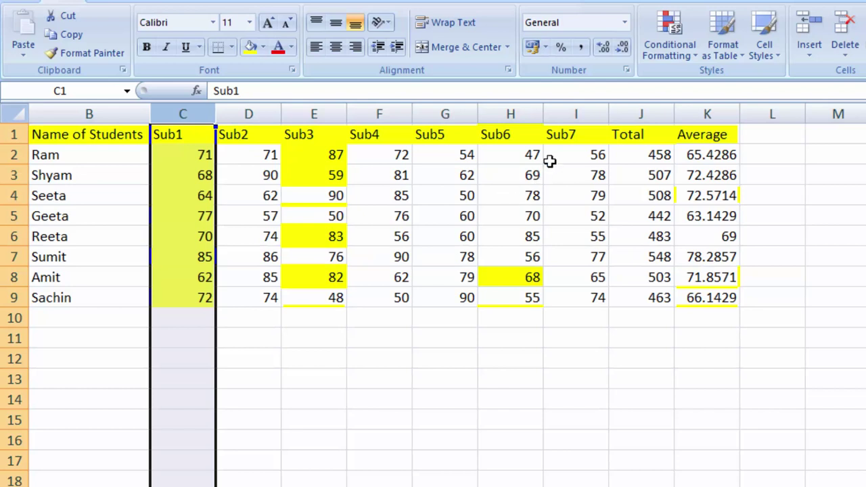
{"action": "left_click", "coordinate": [529, 112]}
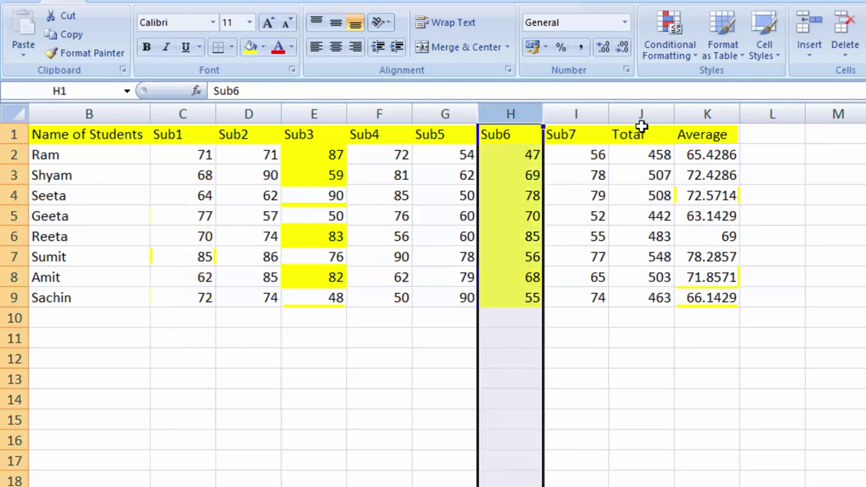
{"action": "left_click", "coordinate": [688, 112]}
{"action": "left_click", "coordinate": [613, 112]}
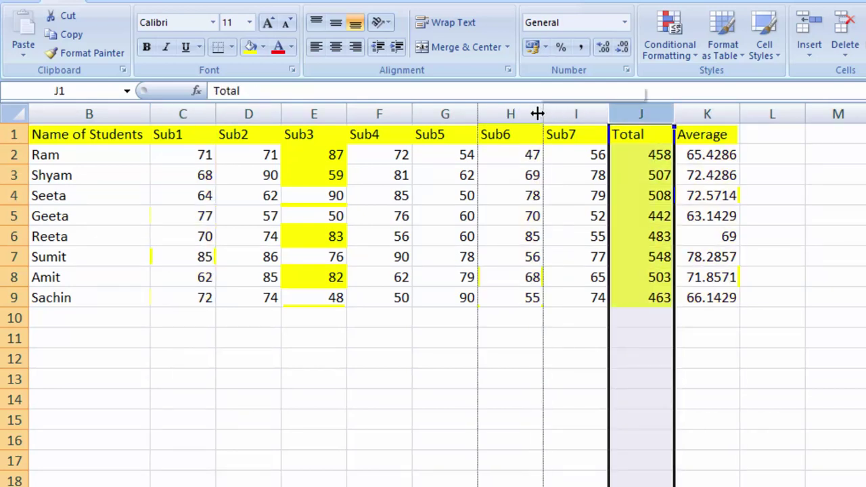
{"action": "left_click", "coordinate": [499, 112]}
{"action": "left_click", "coordinate": [370, 110]}
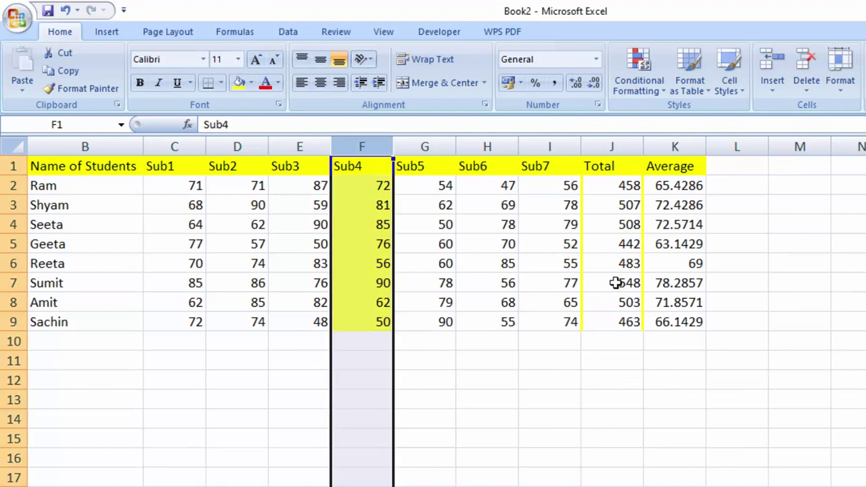
Select the whole table and create another formula-based conditional formatting rule, ready for its formula
{"action": "left_click", "coordinate": [605, 264]}
{"action": "key", "text": "ctrl+a"}
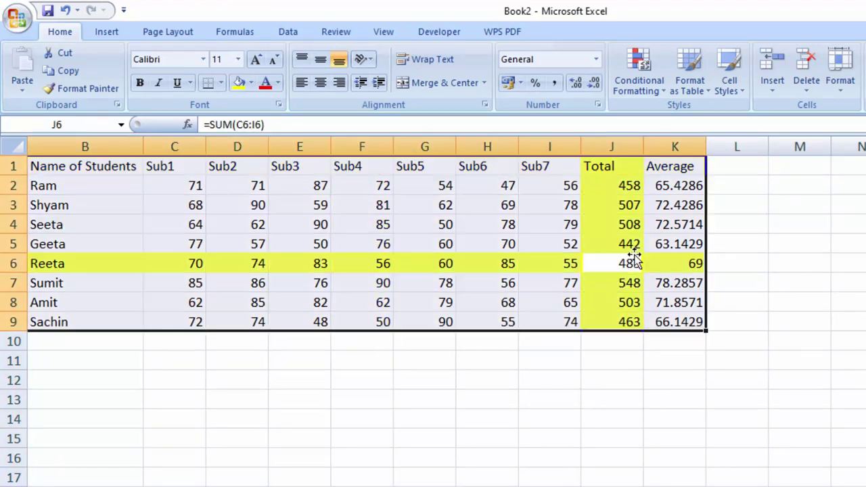
{"action": "left_click", "coordinate": [643, 95]}
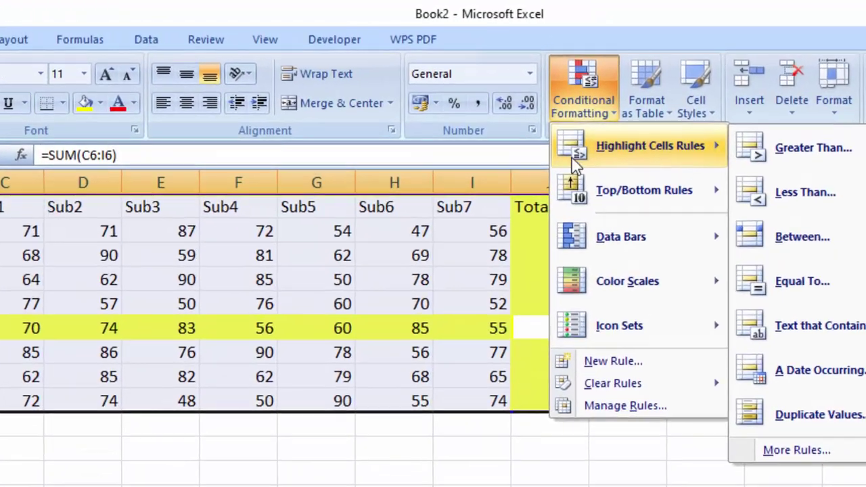
{"action": "mouse_move", "coordinate": [607, 174]}
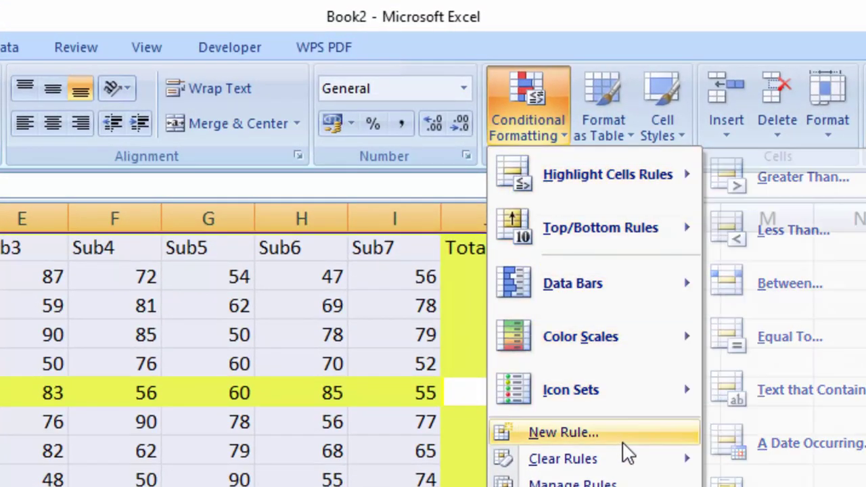
{"action": "left_click", "coordinate": [626, 433]}
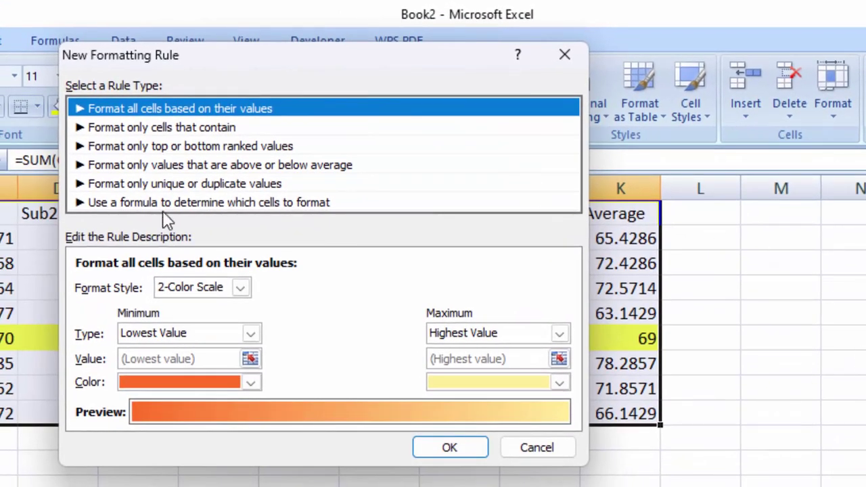
{"action": "left_click", "coordinate": [178, 202]}
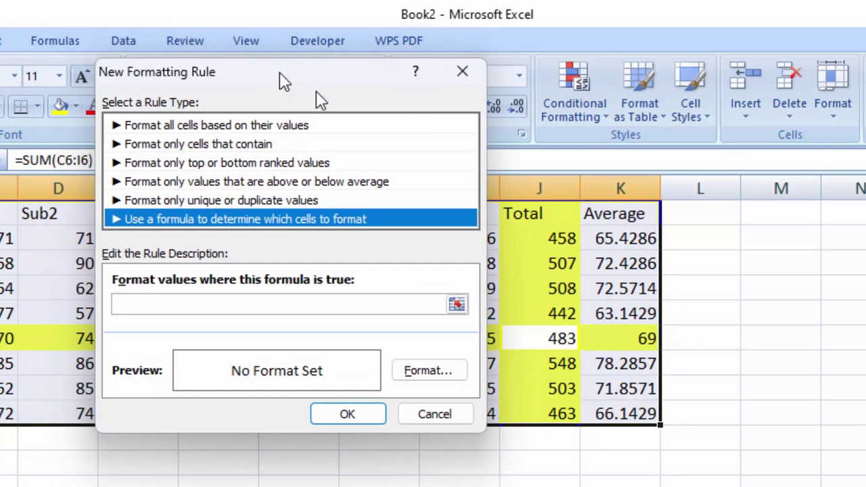
{"action": "left_click_drag", "start_coordinate": [238, 67], "coordinate": [672, 209]}
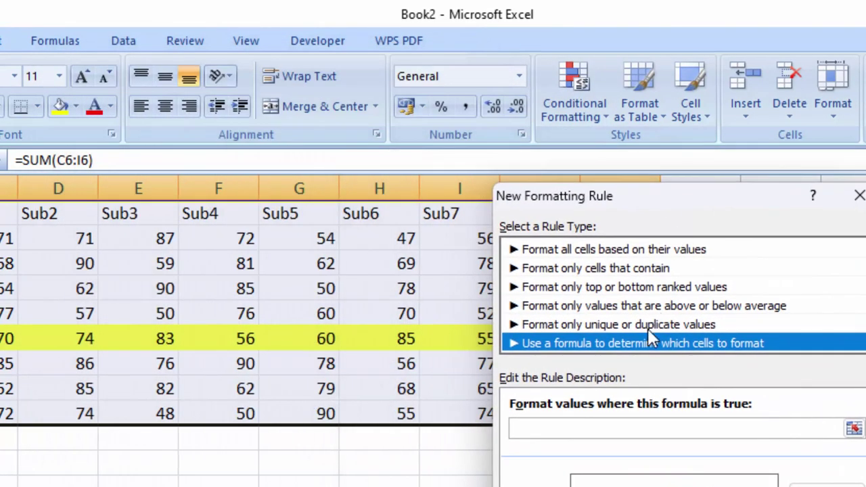
{"action": "left_click", "coordinate": [599, 431]}
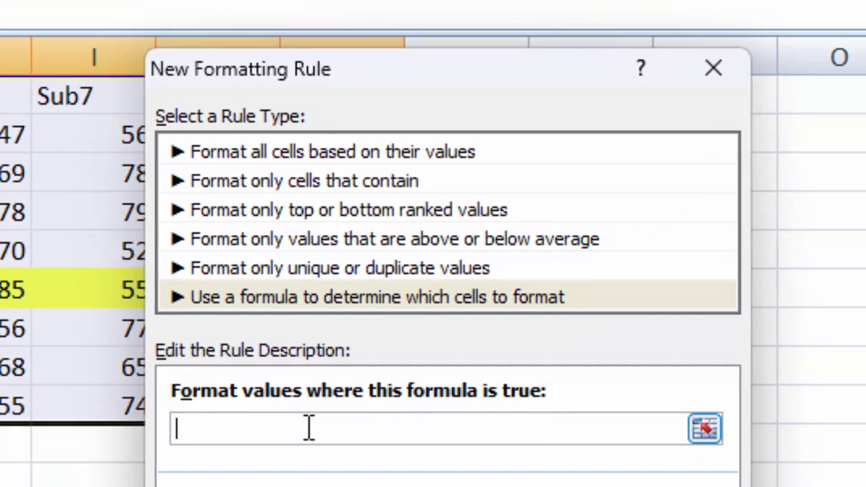
Enter =OR(CELL("col")=COLUMN(),CELL("row")=ROW()) as the new rule's formula
{"action": "type", "text": "=O"}
{"action": "type", "text": "R("}
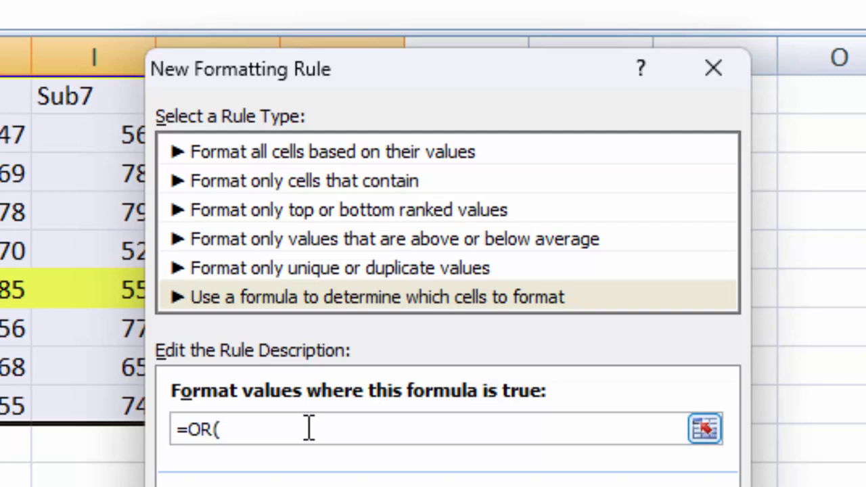
{"action": "type", "text": "CE"}
{"action": "type", "text": "LL("}
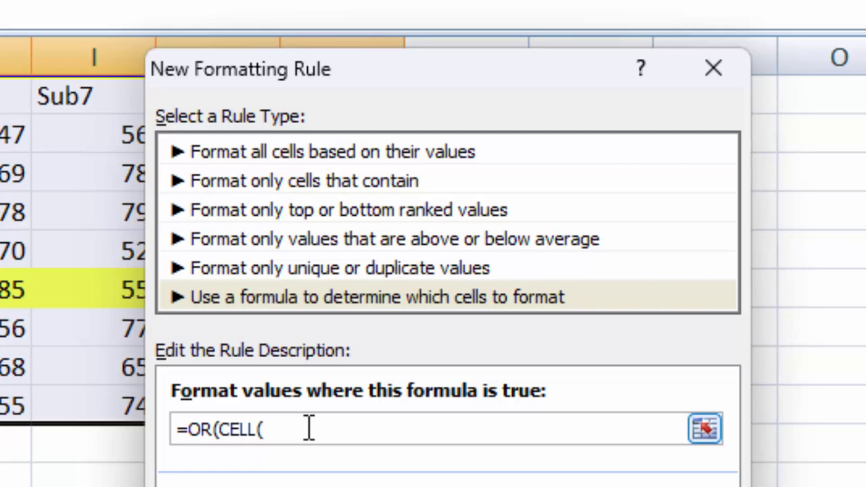
{"action": "type", "text": "\"C"}
{"action": "key", "text": "BackSpace"}
{"action": "type", "text": "col\""}
{"action": "type", "text": ")"}
{"action": "type", "text": "="}
{"action": "type", "text": "CO"}
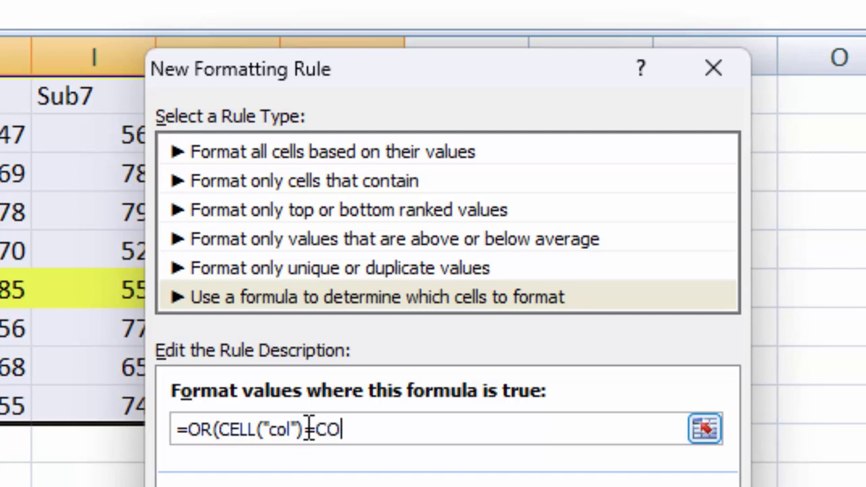
{"action": "type", "text": "LUMN("}
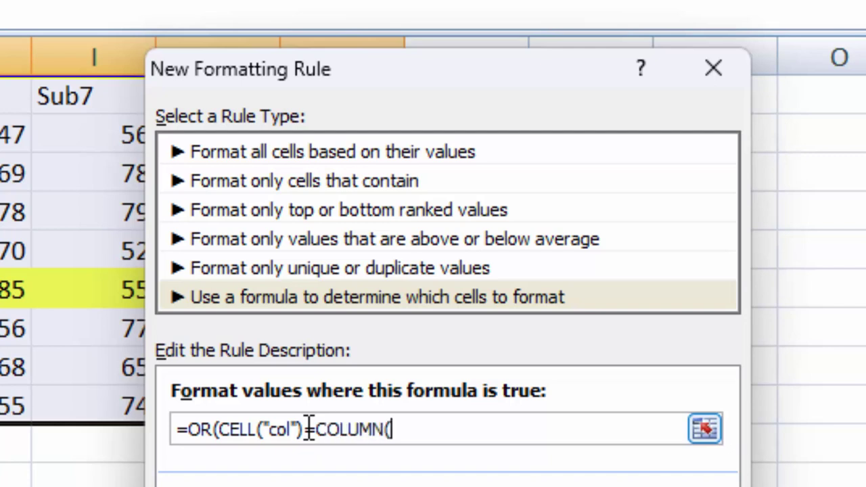
{"action": "type", "text": ")"}
{"action": "type", "text": ","}
{"action": "type", "text": "CELL("}
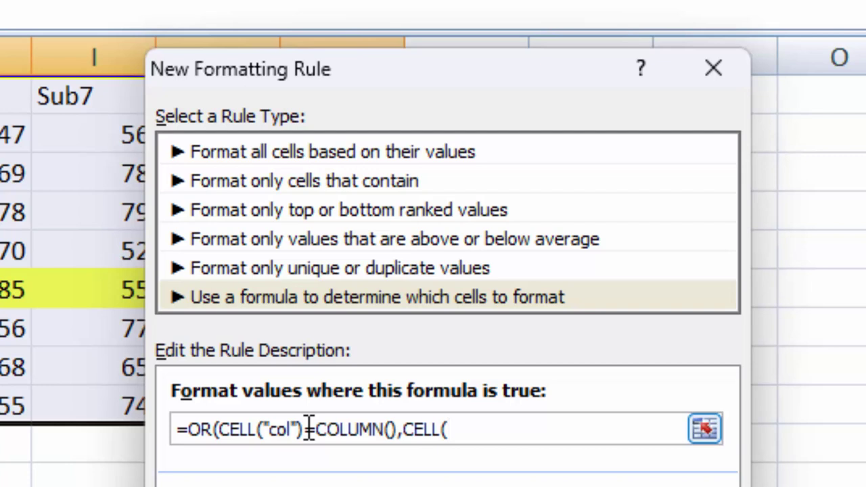
{"action": "type", "text": "\"r"}
{"action": "type", "text": "ow"}
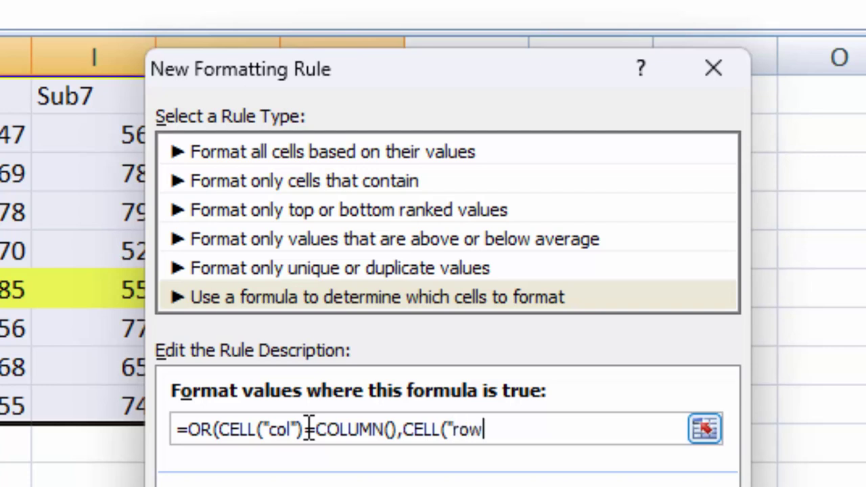
{"action": "type", "text": "\""}
{"action": "type", "text": ")"}
{"action": "type", "text": "="}
{"action": "type", "text": "R"}
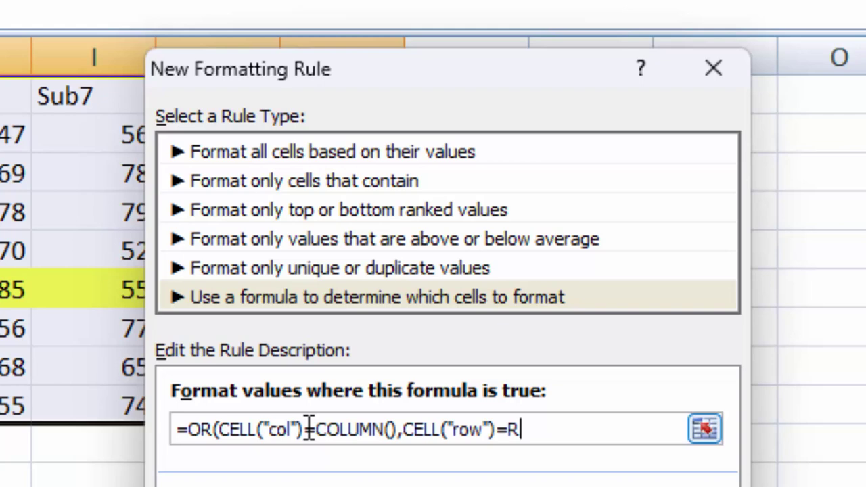
{"action": "type", "text": "OW("}
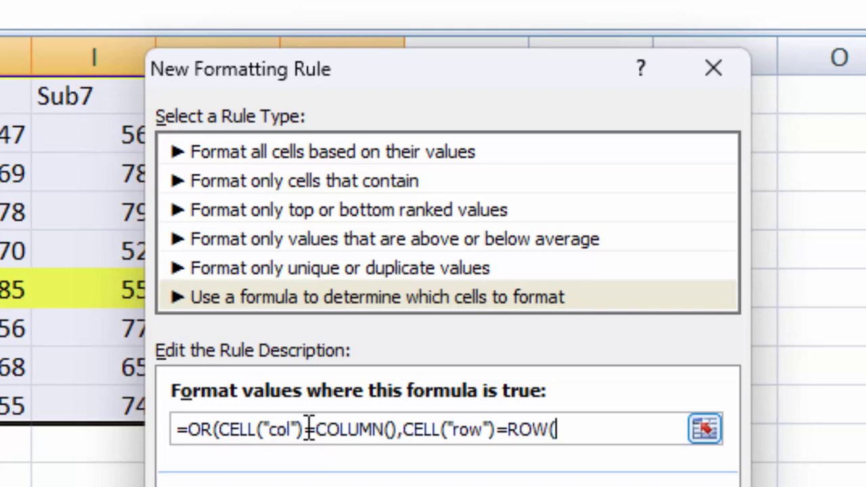
{"action": "type", "text": "))"}
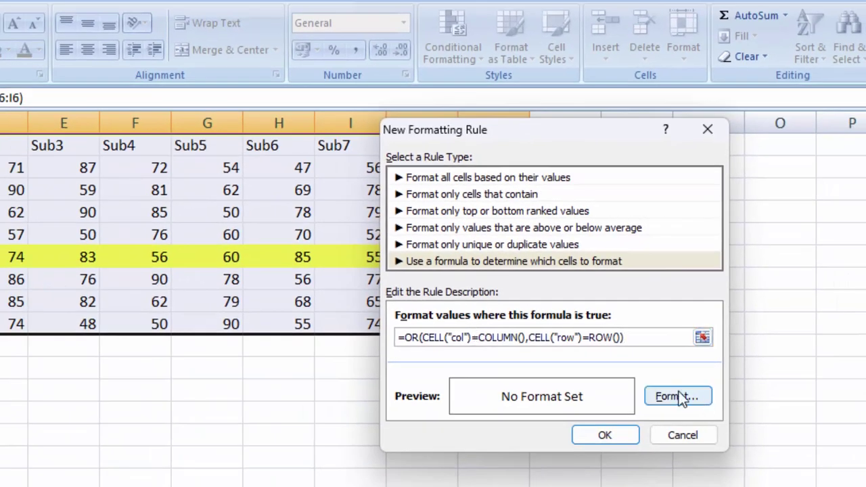
Give the row-and-column rule a light green fill and apply it to the marks table
{"action": "left_click", "coordinate": [676, 410]}
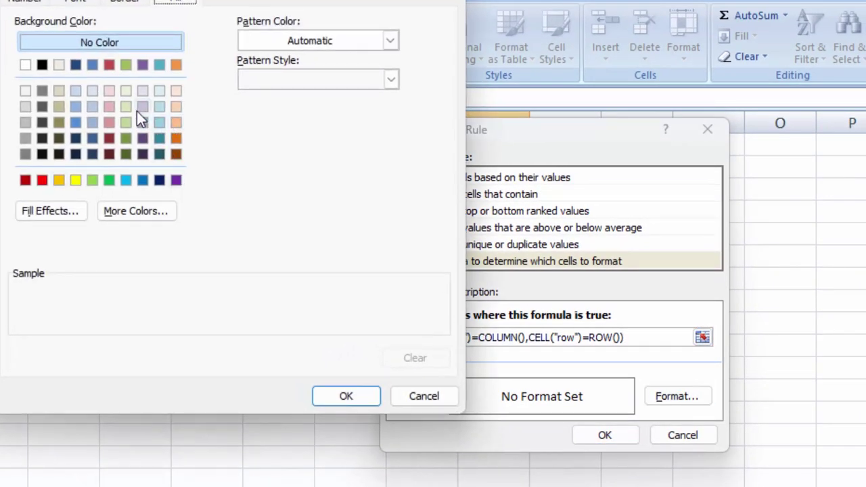
{"action": "left_click", "coordinate": [93, 181]}
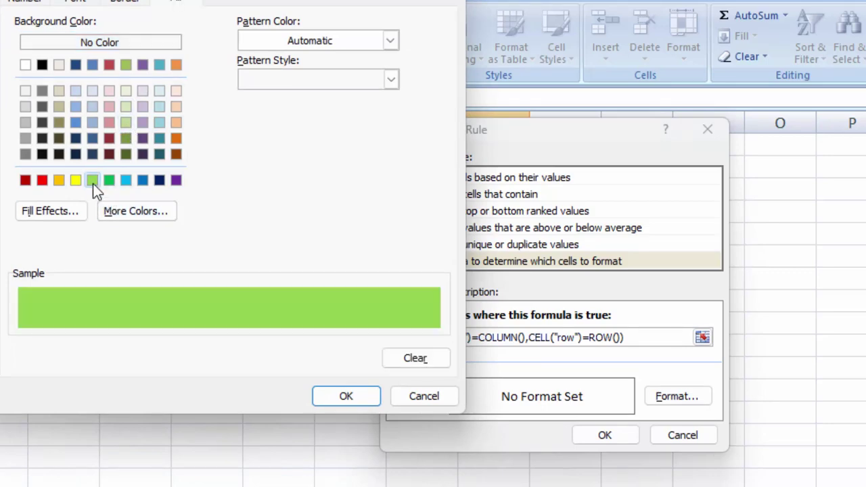
{"action": "left_click", "coordinate": [347, 397]}
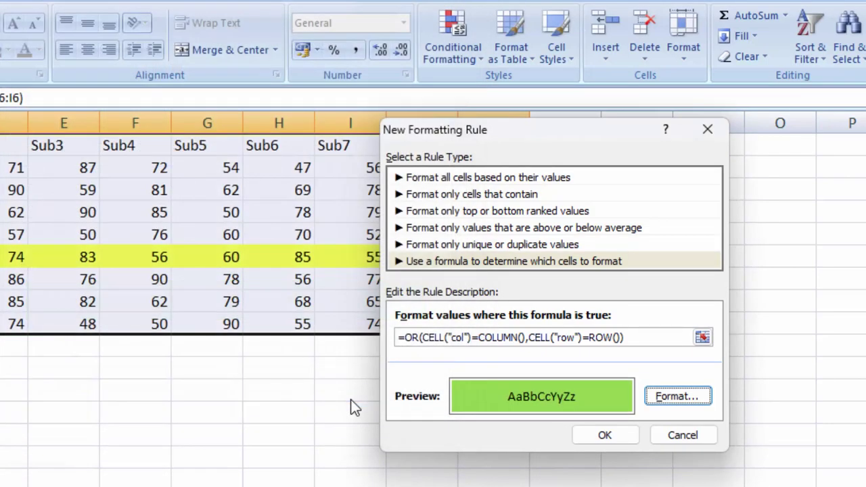
{"action": "left_click", "coordinate": [596, 437]}
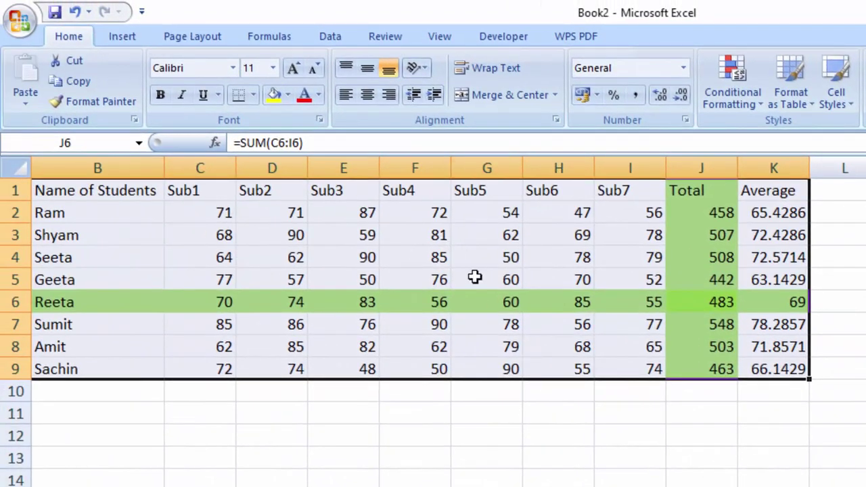
Select G4, the Sub3 column, row 6, the Total column and H7 to watch the green highlight move
{"action": "left_click", "coordinate": [472, 256]}
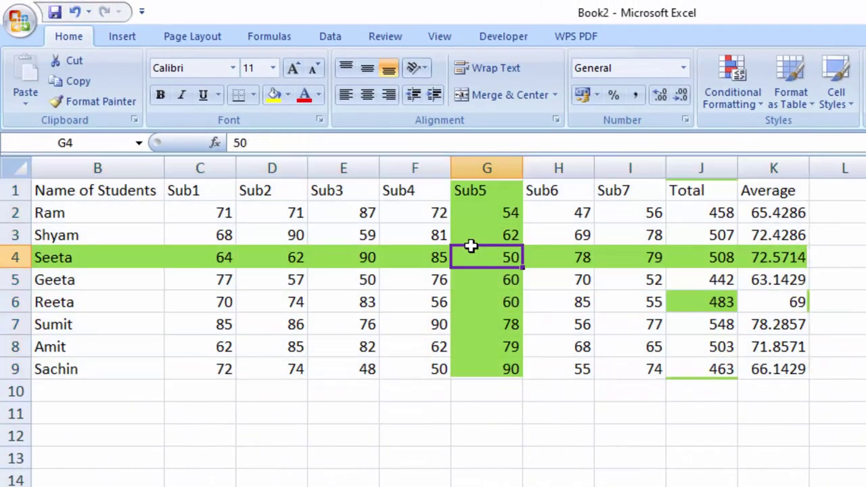
{"action": "left_click", "coordinate": [337, 192]}
{"action": "left_click", "coordinate": [336, 167]}
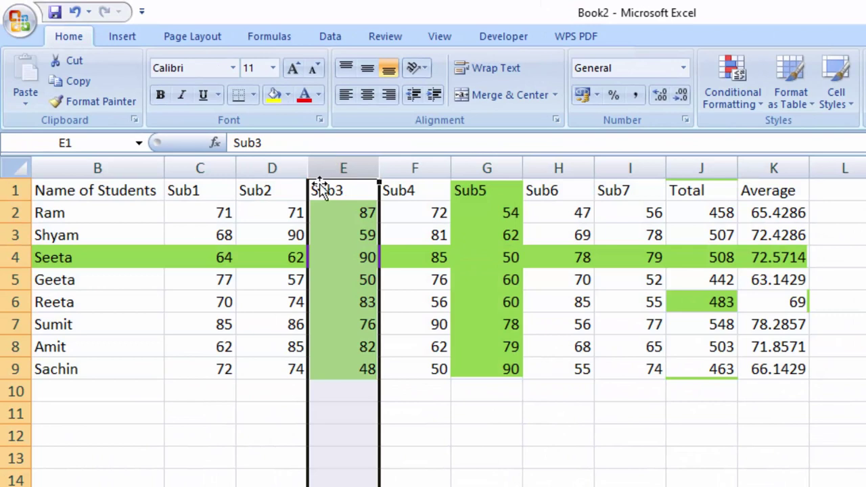
{"action": "left_click", "coordinate": [14, 302]}
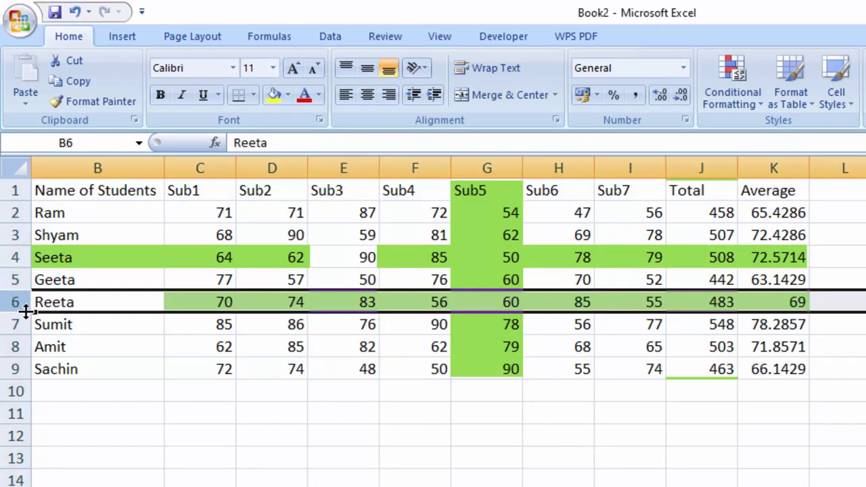
{"action": "left_click", "coordinate": [677, 167]}
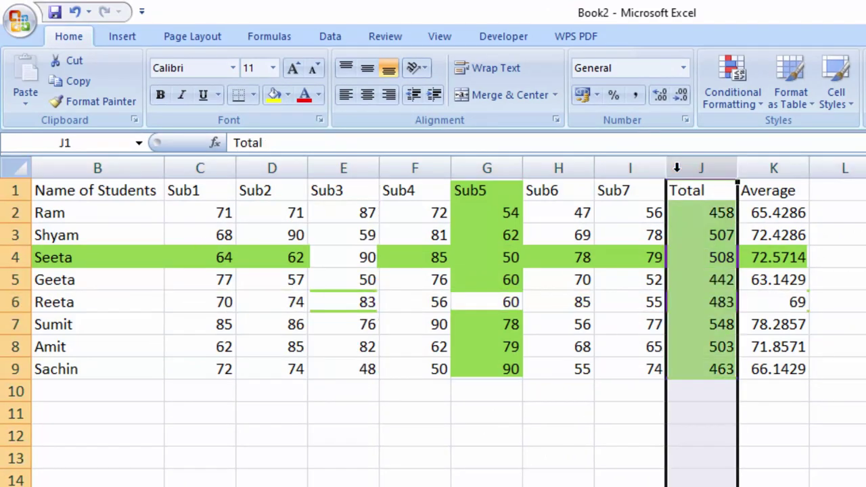
{"action": "left_click", "coordinate": [579, 323]}
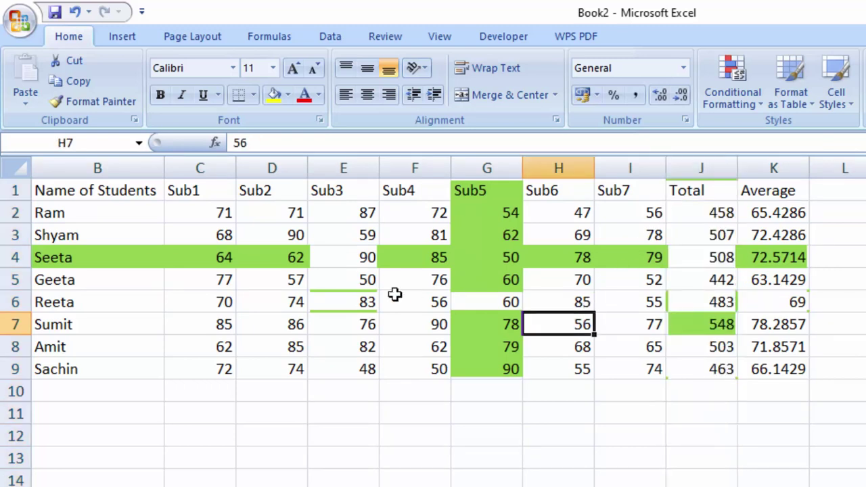
Select rows 9, 1, 3 and 6 to check whether the shading follows row selections
{"action": "left_click", "coordinate": [316, 327]}
{"action": "left_click", "coordinate": [14, 369]}
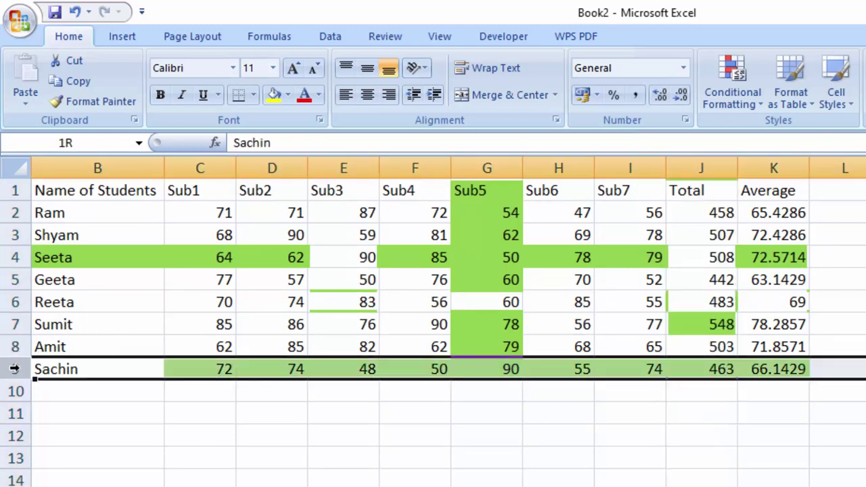
{"action": "left_click", "coordinate": [22, 179]}
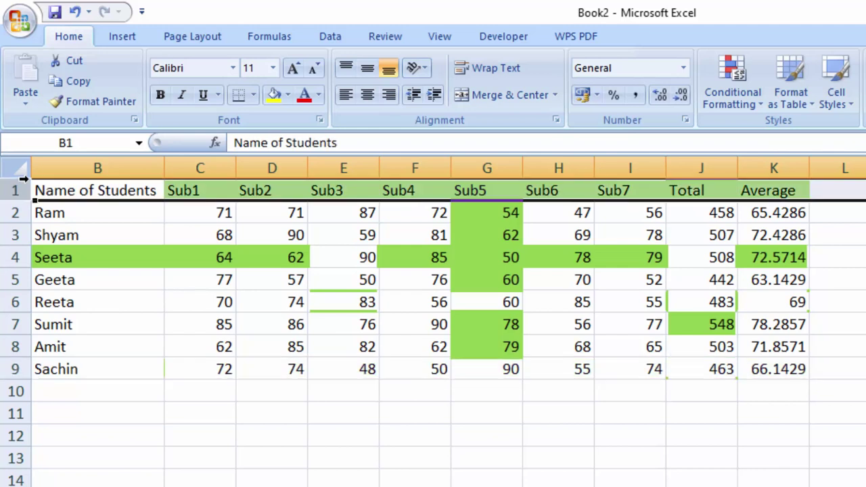
{"action": "left_click", "coordinate": [20, 234]}
{"action": "left_click", "coordinate": [41, 301]}
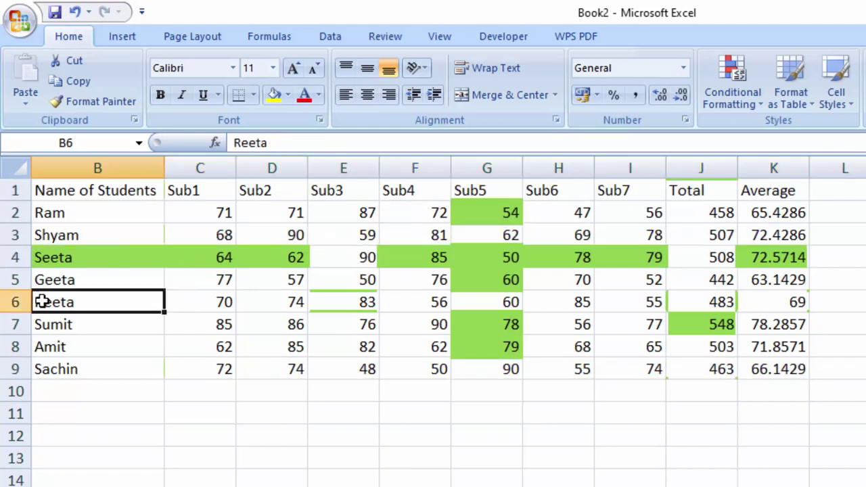
{"action": "left_click", "coordinate": [12, 301]}
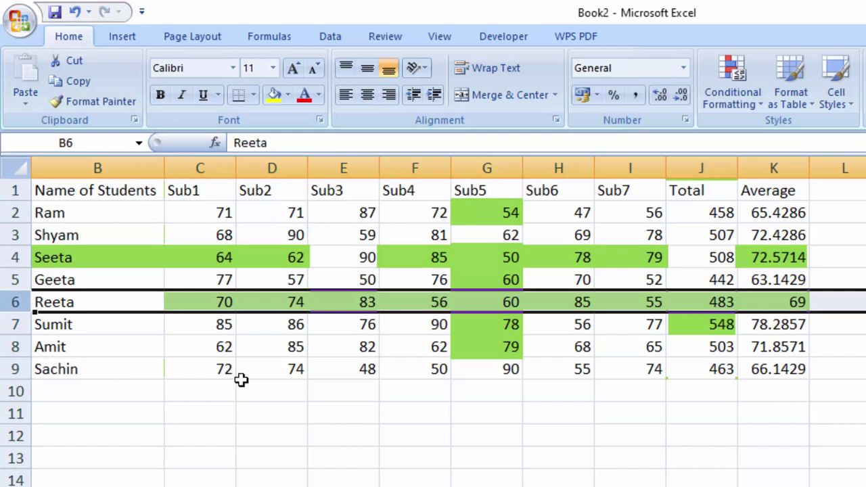